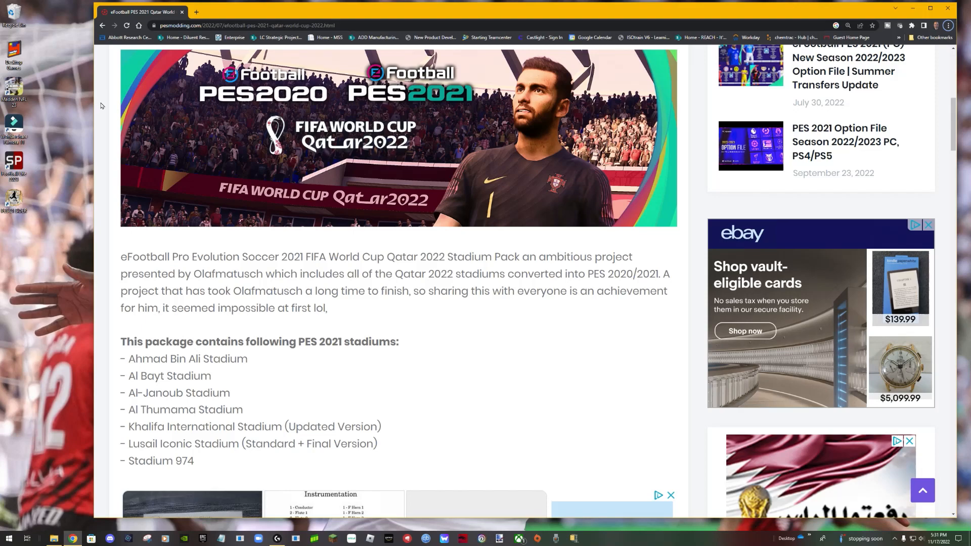
Step: Look over the title, banner and introduction of the Qatar World Cup 2022 Stadium Pack article
scroll(101, 106, up, 3)
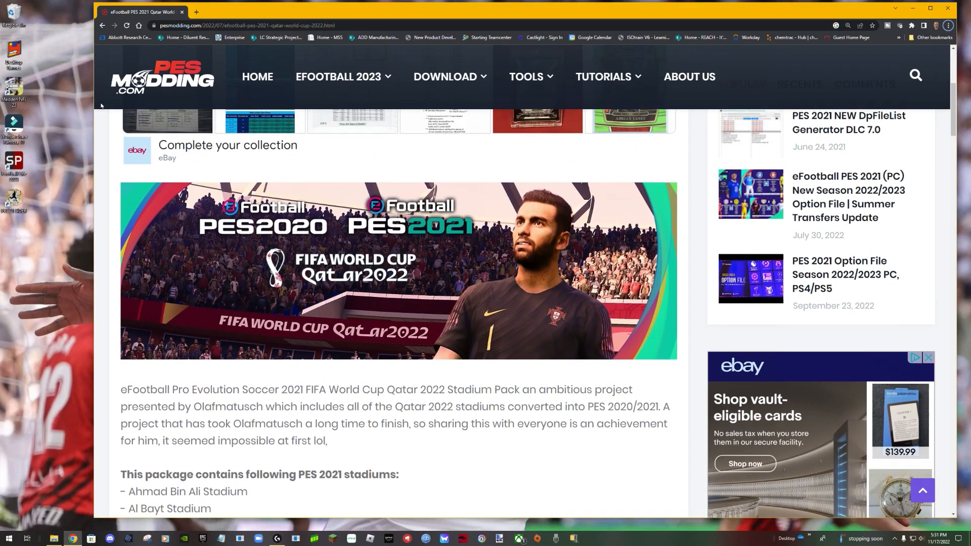
scroll(101, 105, up, 5)
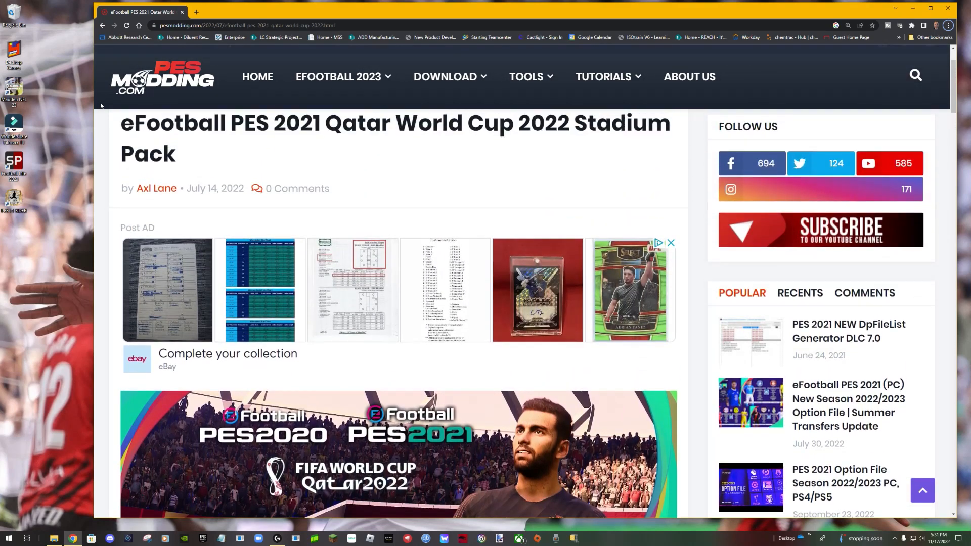
scroll(101, 106, up, 1)
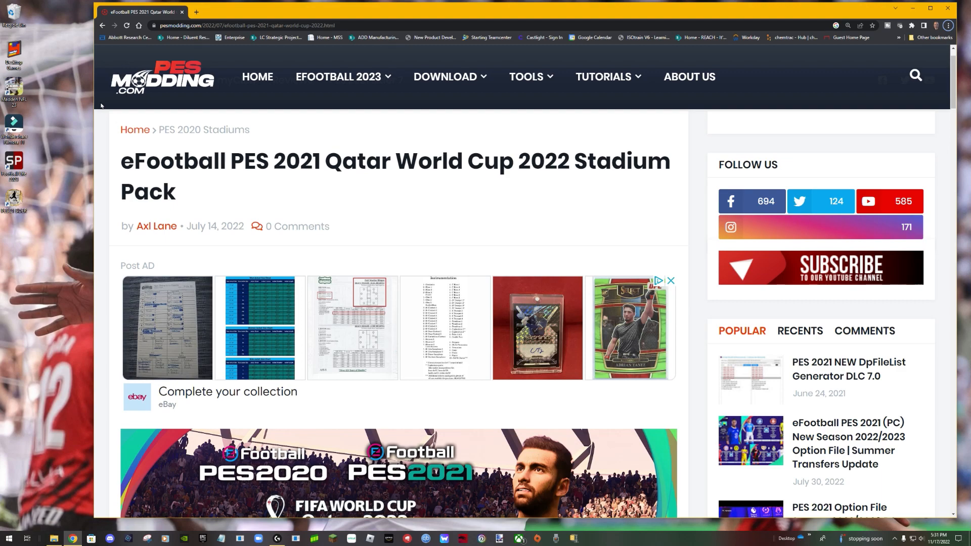
scroll(101, 106, down, 6)
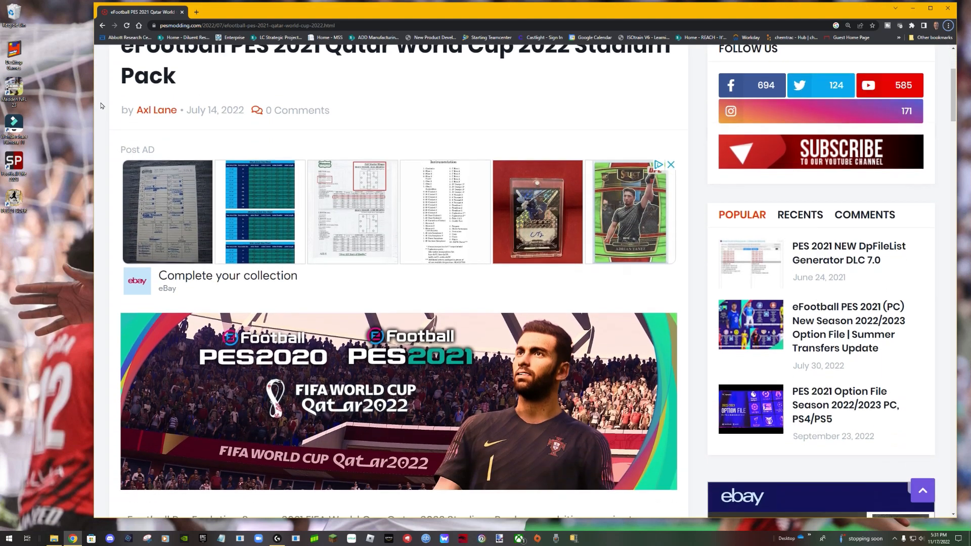
scroll(100, 105, down, 3)
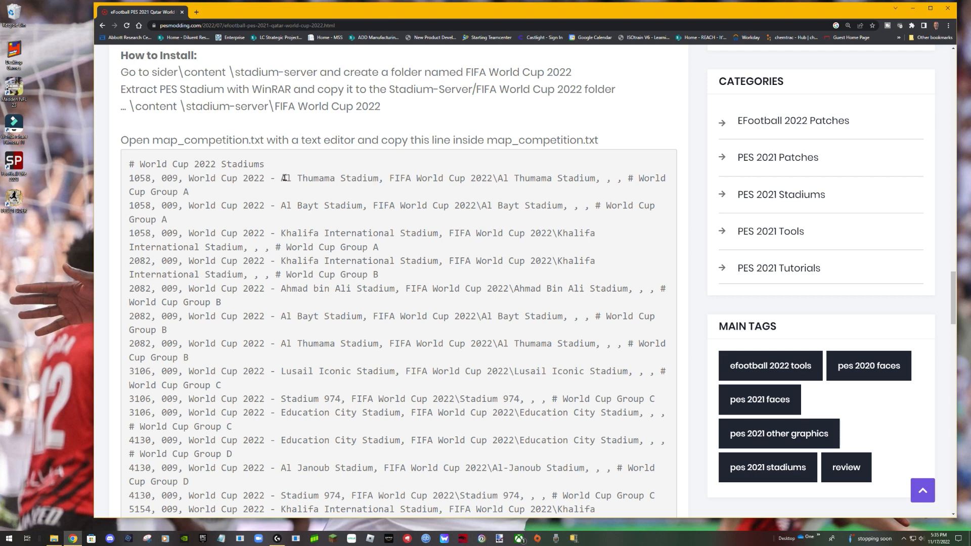
Step: Examine the map_competition.txt lines for stadium names, the FIFA World Cup 2022 folder path, group labels and knock-out stage entries
drag(281, 179, 380, 180)
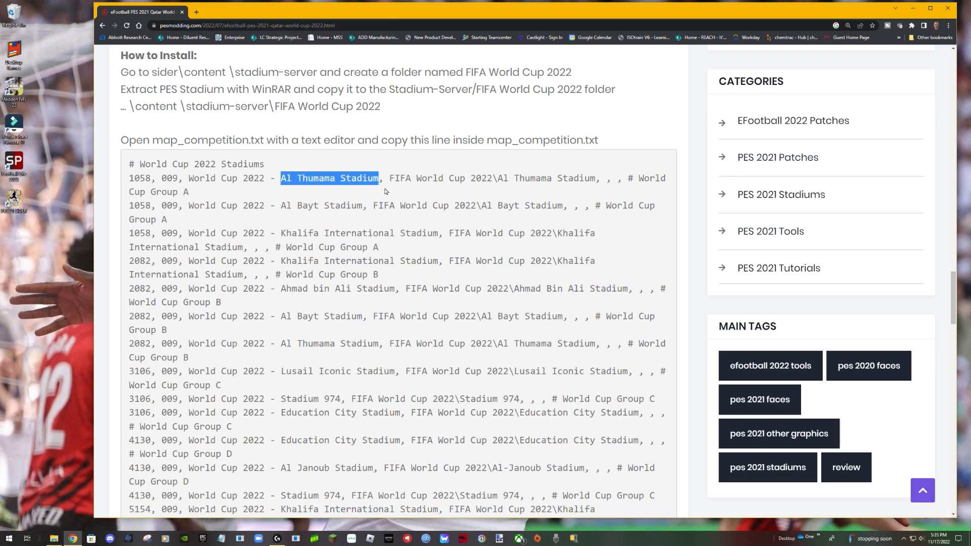
drag(390, 179, 493, 180)
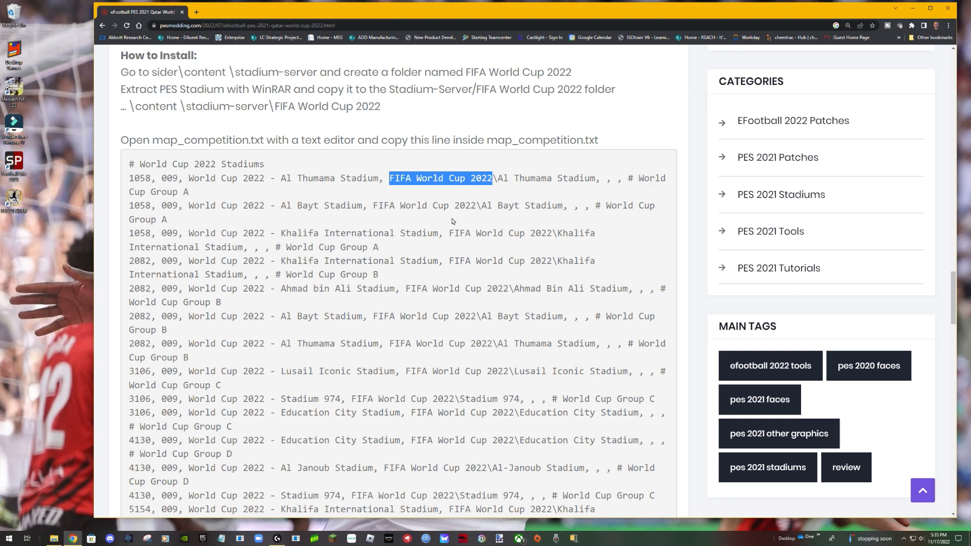
drag(637, 176, 642, 191)
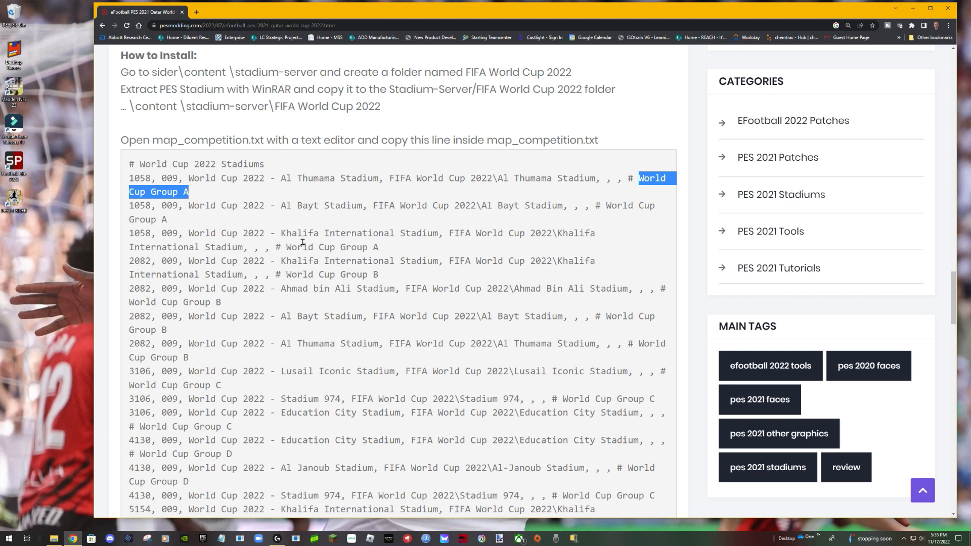
scroll(302, 243, down, 5)
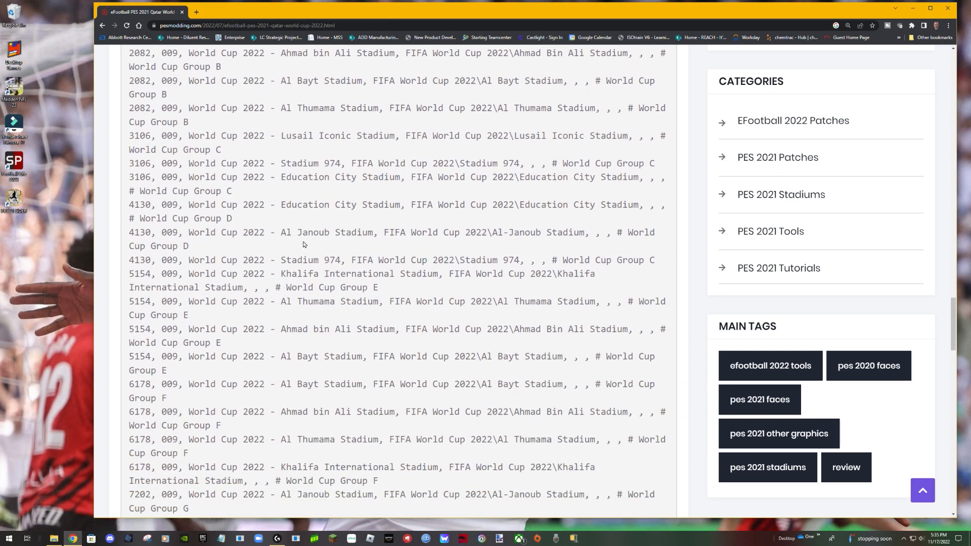
scroll(304, 241, down, 5)
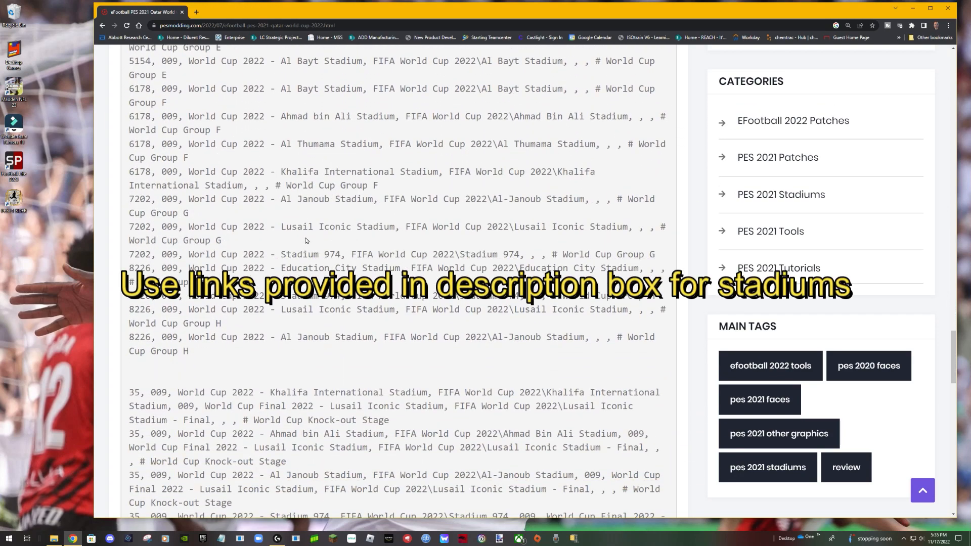
scroll(306, 241, down, 5)
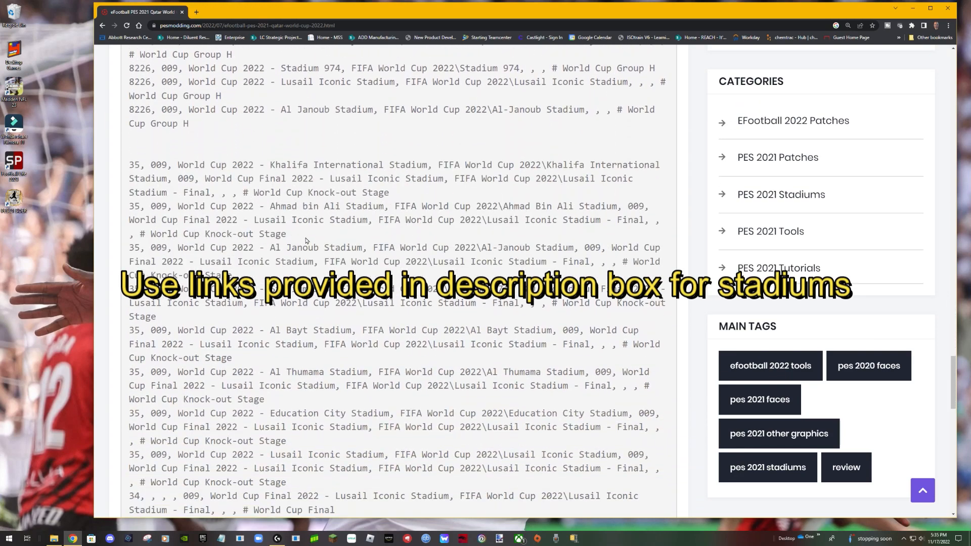
scroll(305, 241, down, 2)
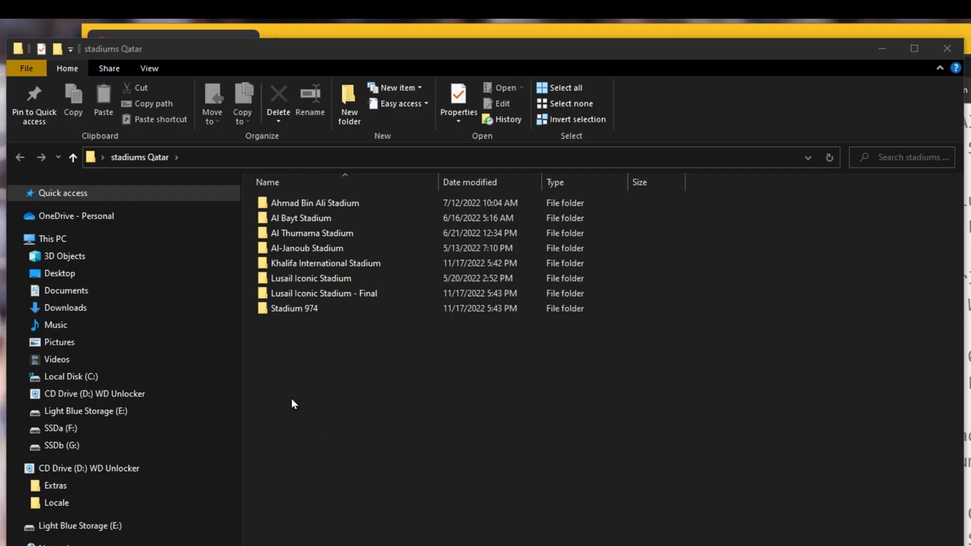
Step: Open the stadium-server folder inside Sider SP21's content folder and create a new folder there with the default name
click(332, 364)
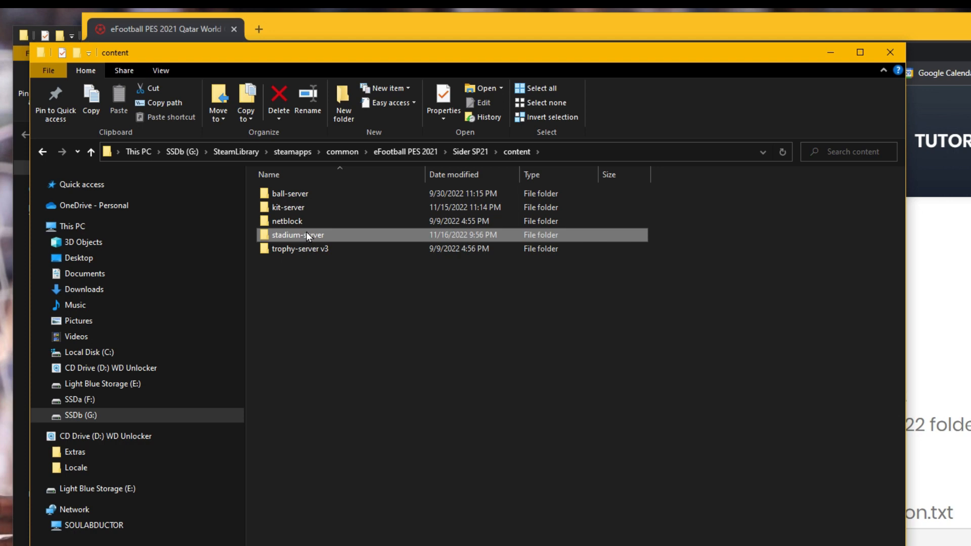
double_click(306, 235)
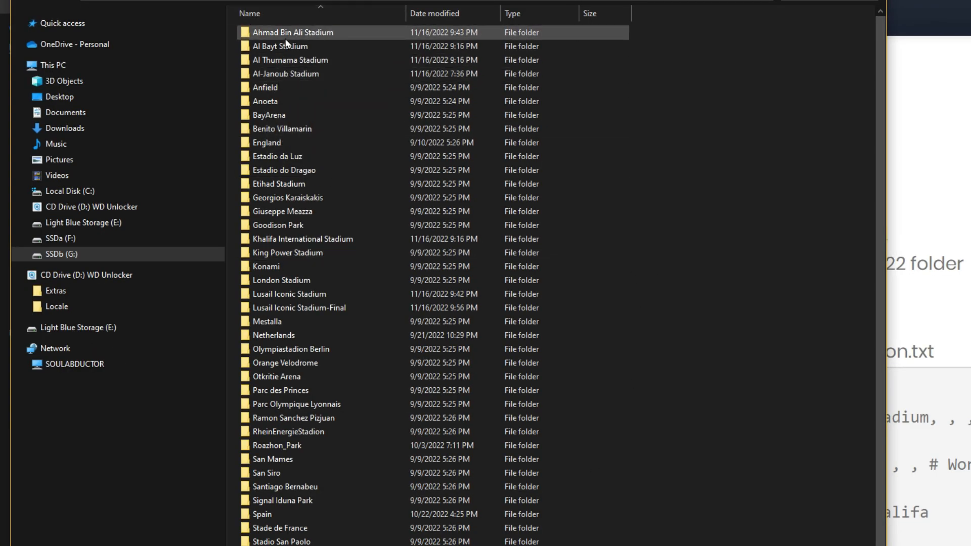
right_click(652, 289)
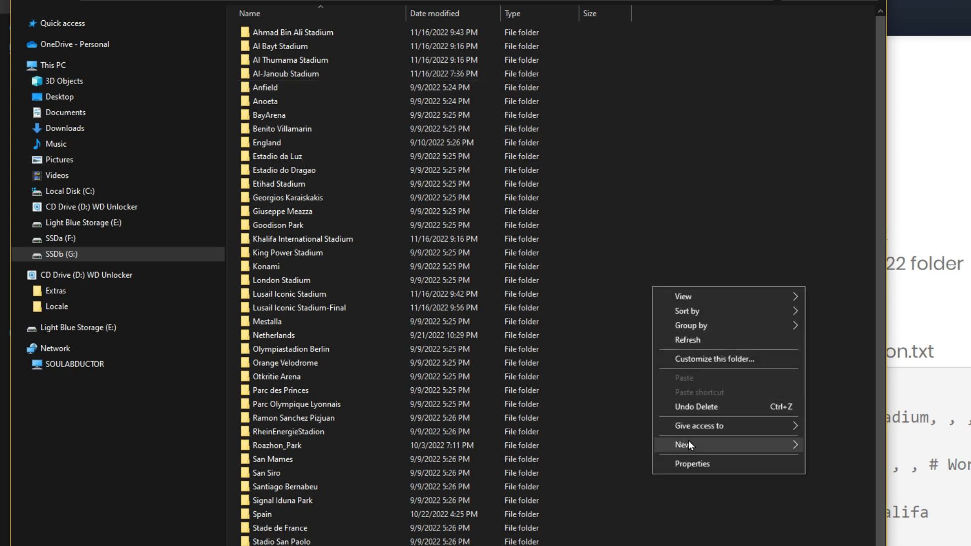
mouse_move(689, 442)
click(830, 446)
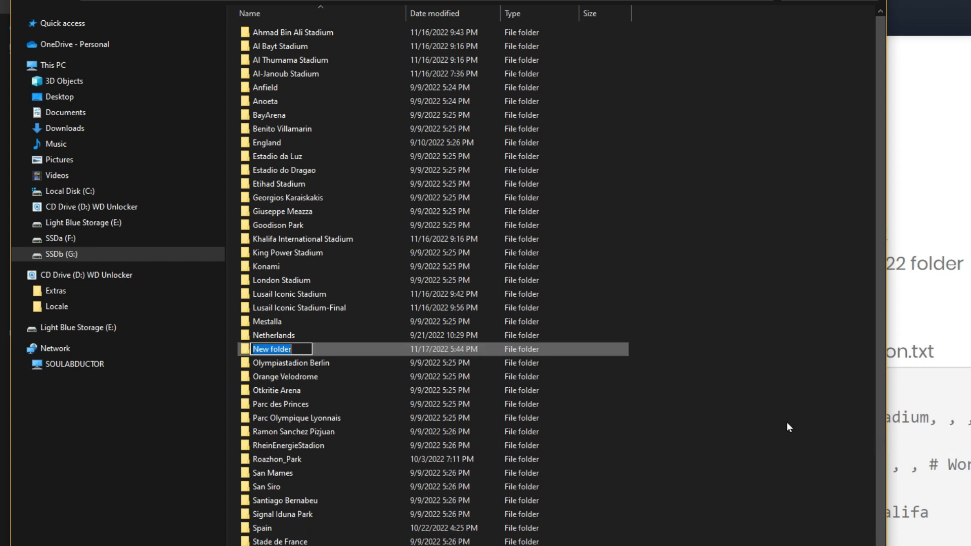
click(704, 441)
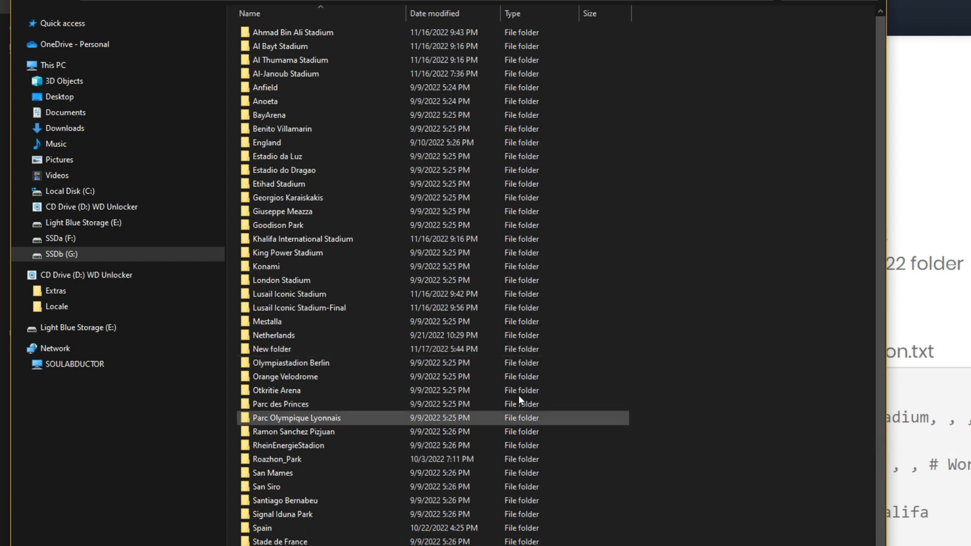
click(284, 349)
double_click(284, 349)
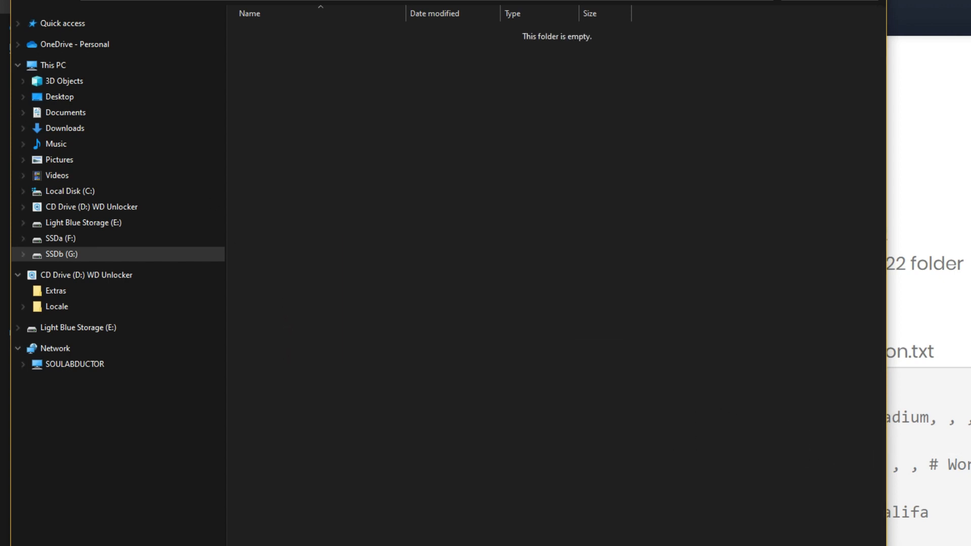
click(70, 1)
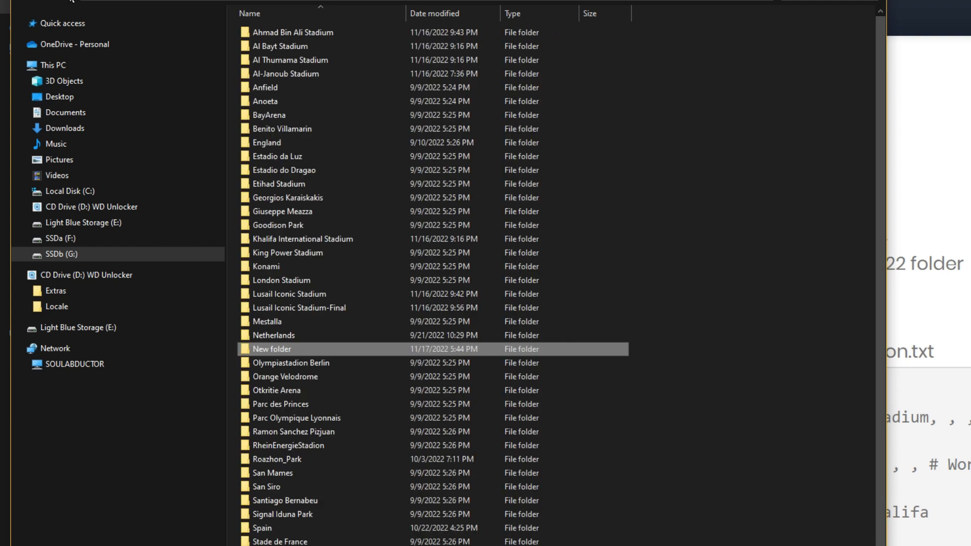
Step: Rename the new folder in stadium-server as "FIFA World Cup 22"
right_click(280, 350)
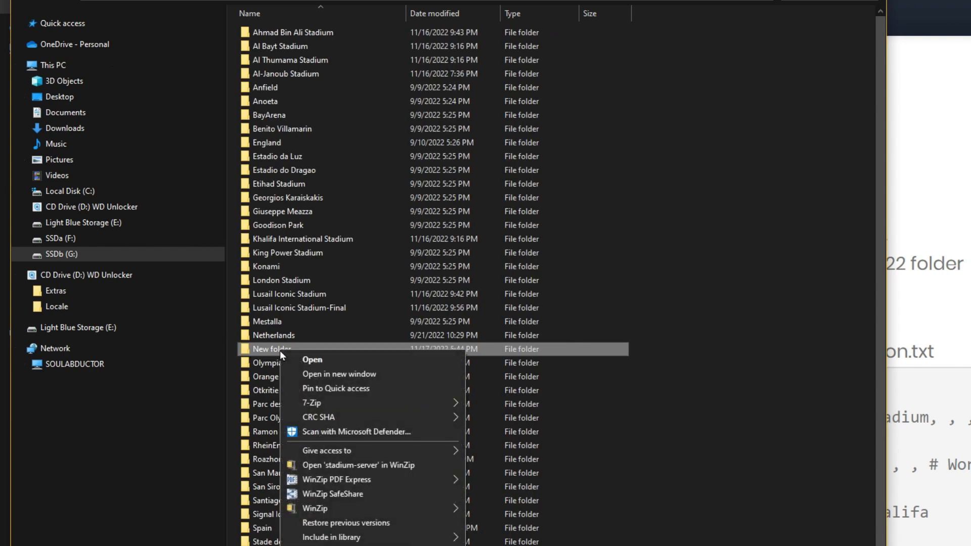
click(324, 545)
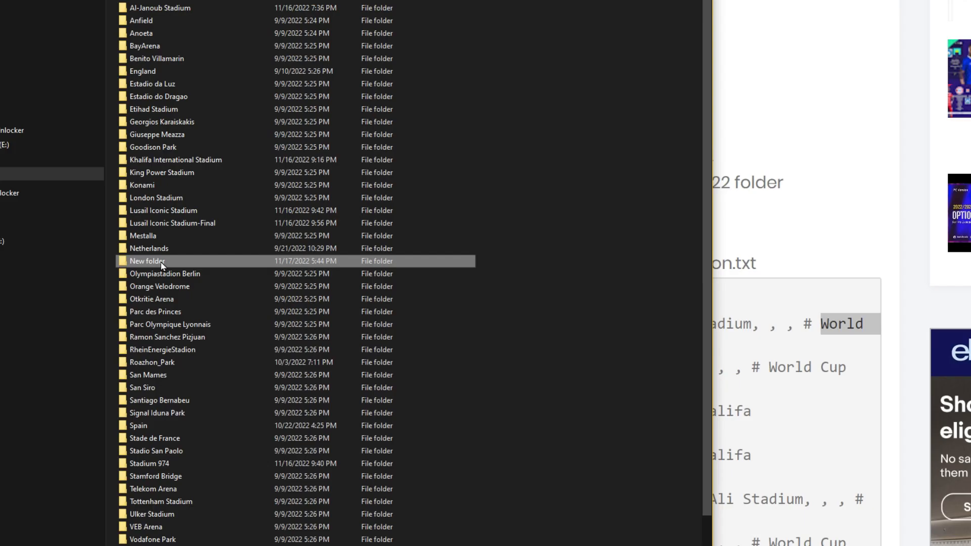
click(162, 262)
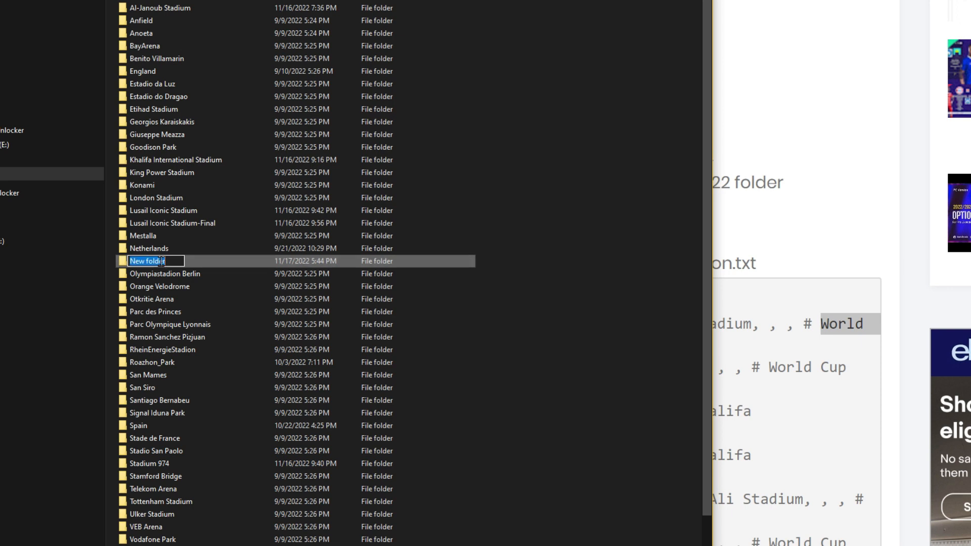
text(F)
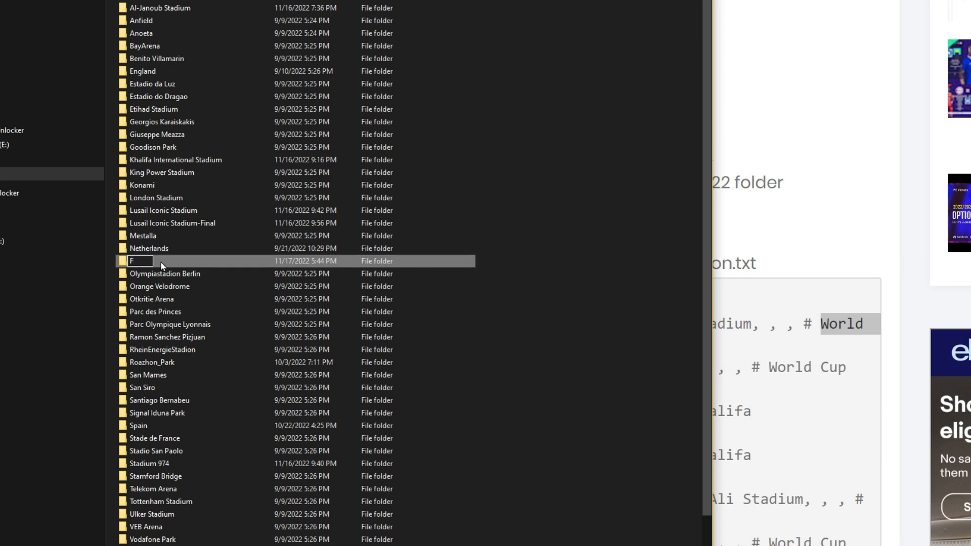
text(IFA)
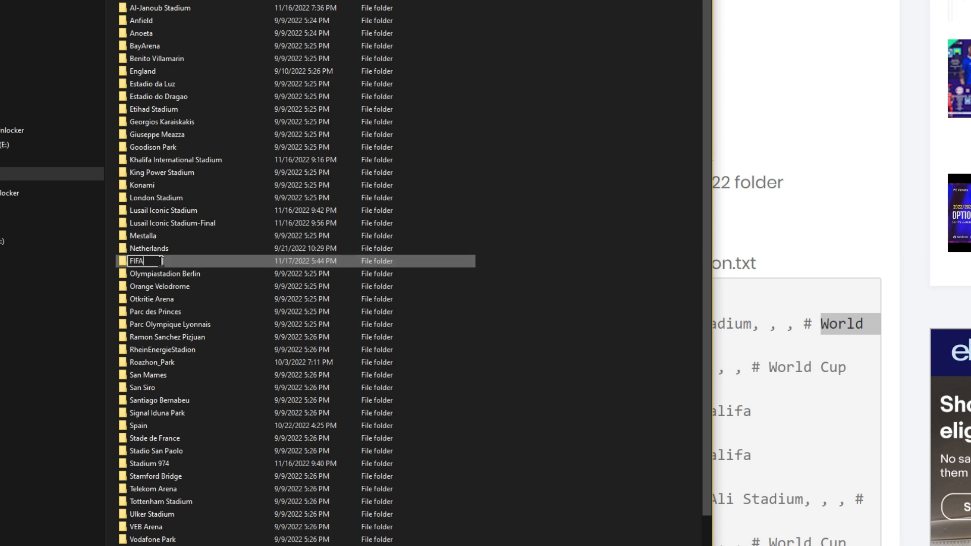
text( World Cup )
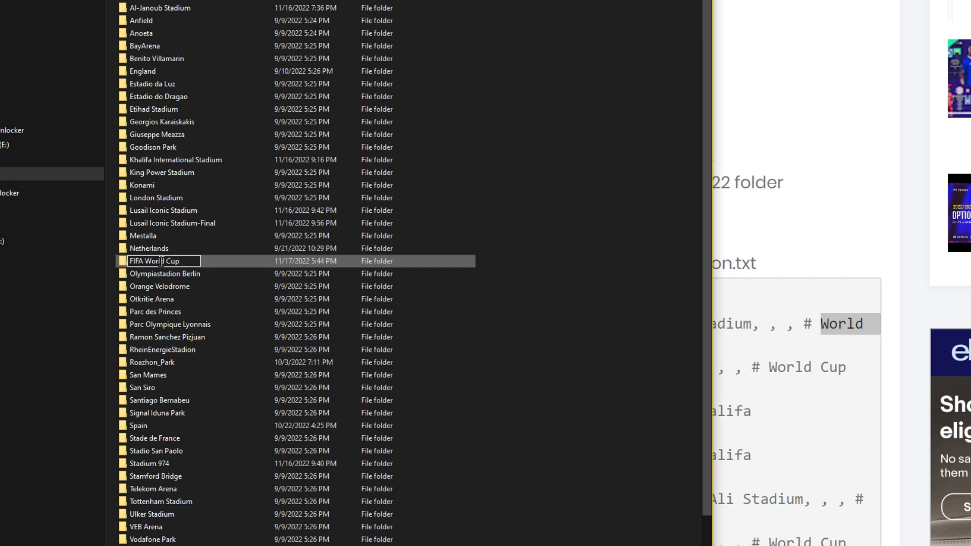
text(22)
click(463, 309)
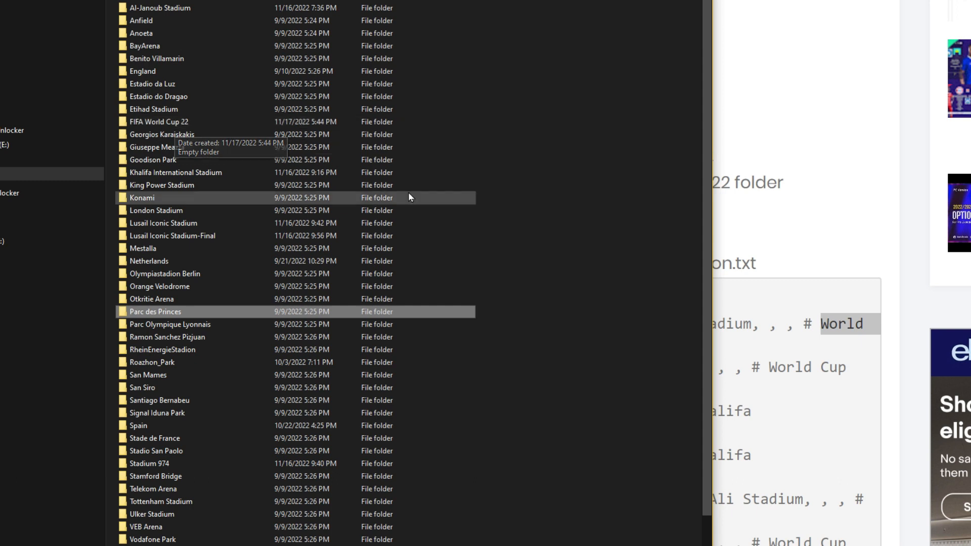
Step: Narrow the folder window to uncover the web page's install instructions and correct the World Cup folder's name to "FIFA World Cup 2022"
drag(711, 187, 536, 173)
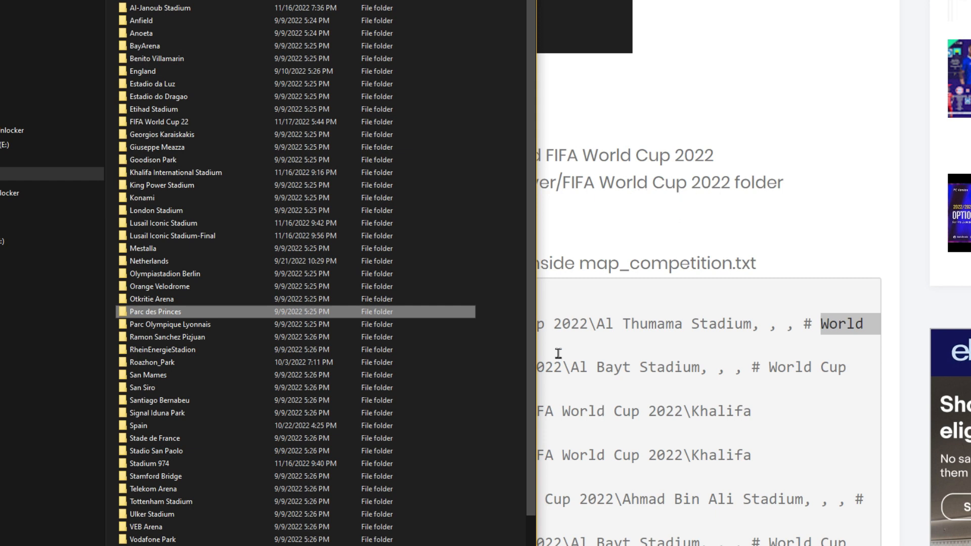
drag(536, 281, 470, 280)
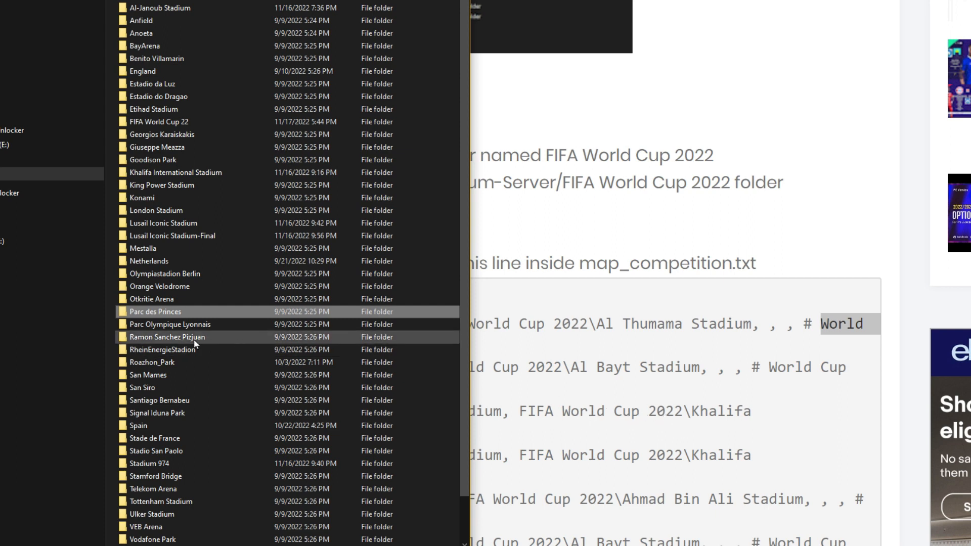
click(185, 121)
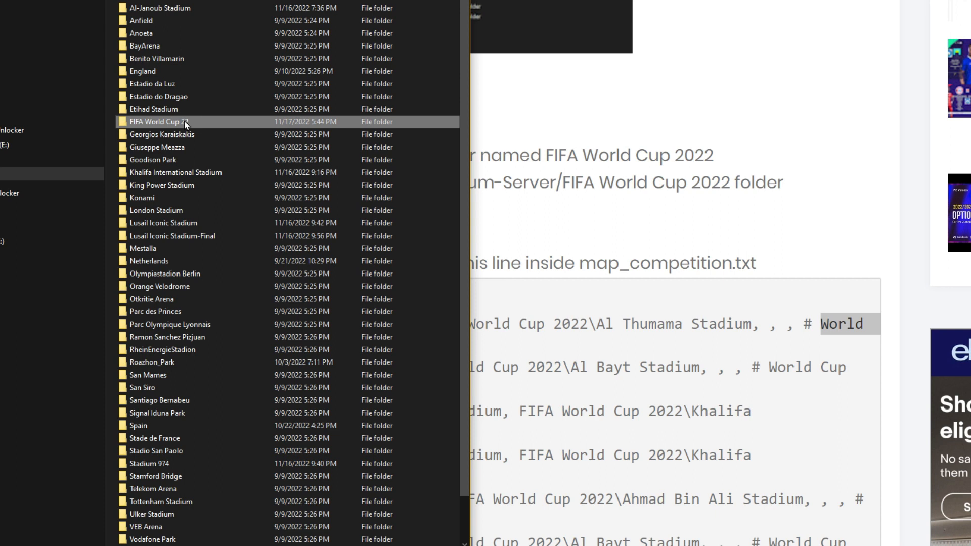
click(184, 120)
click(184, 121)
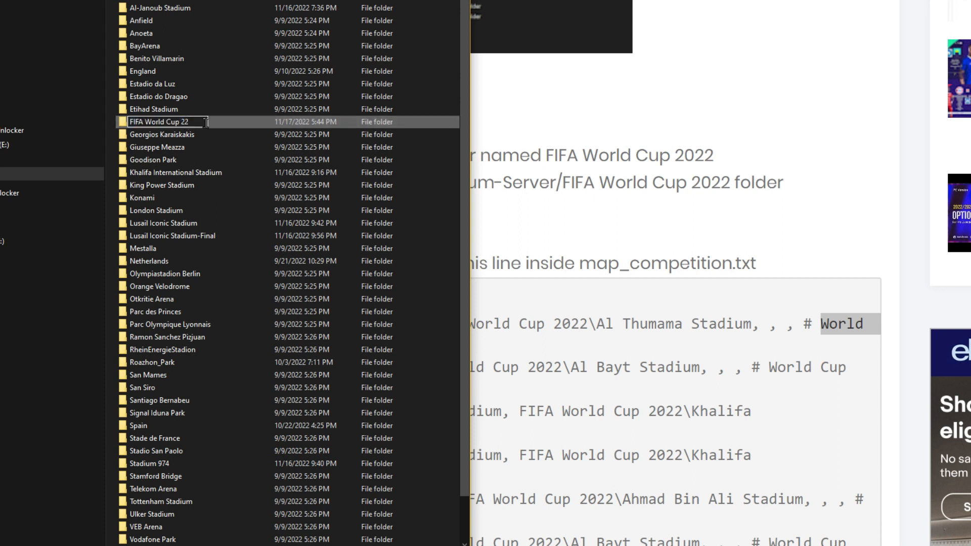
text(022)
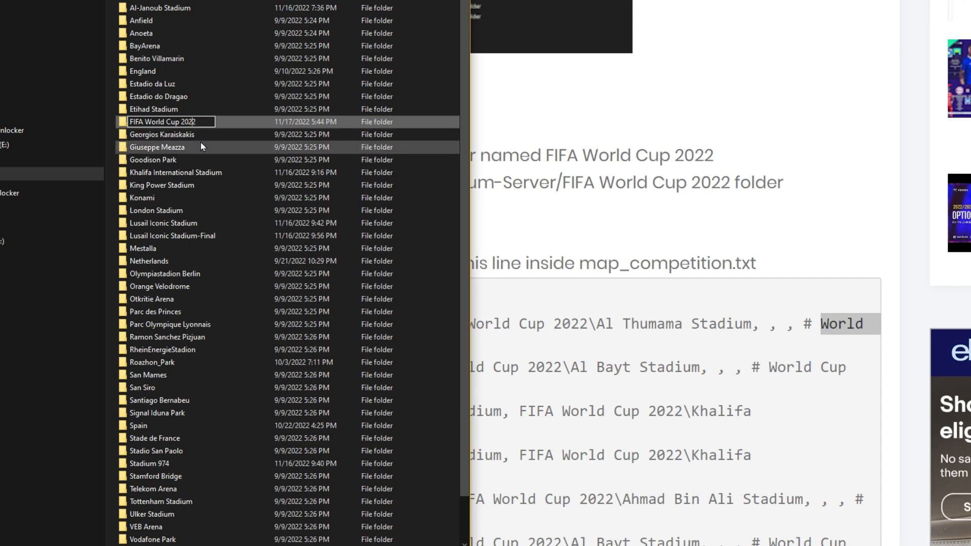
click(200, 142)
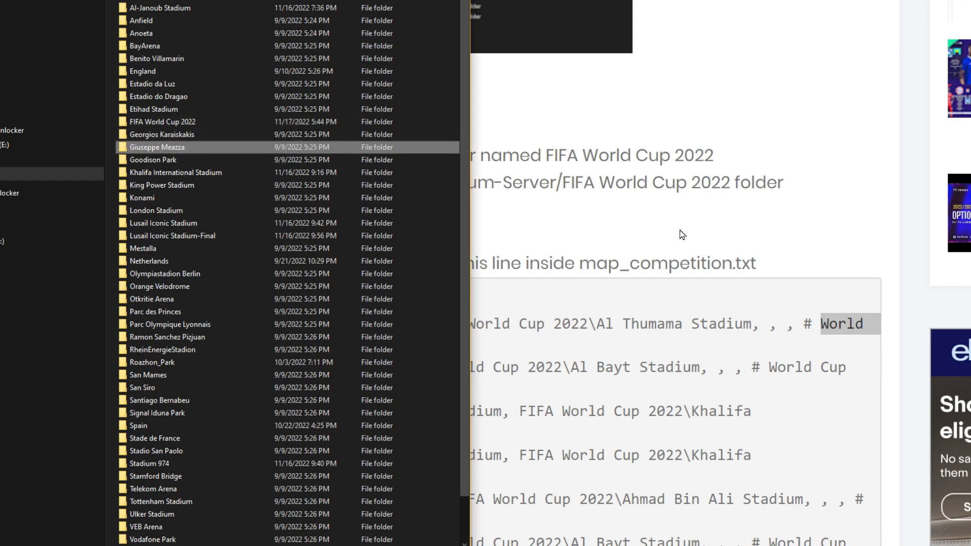
Step: Switch to the stadiums Qatar folder and copy all its stadium folders, from Ahmad Bin Ali Stadium through Stadium 974
key(alt+Tab)
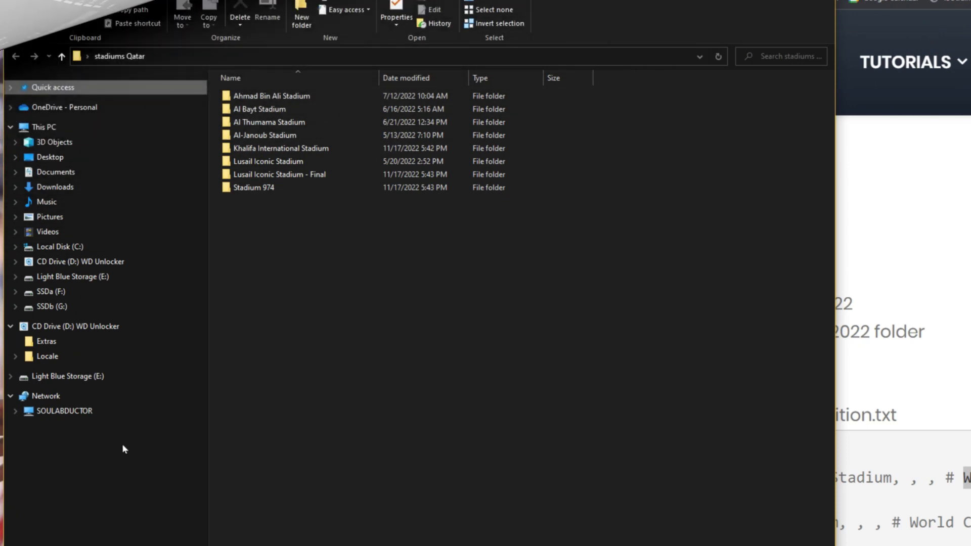
click(264, 95)
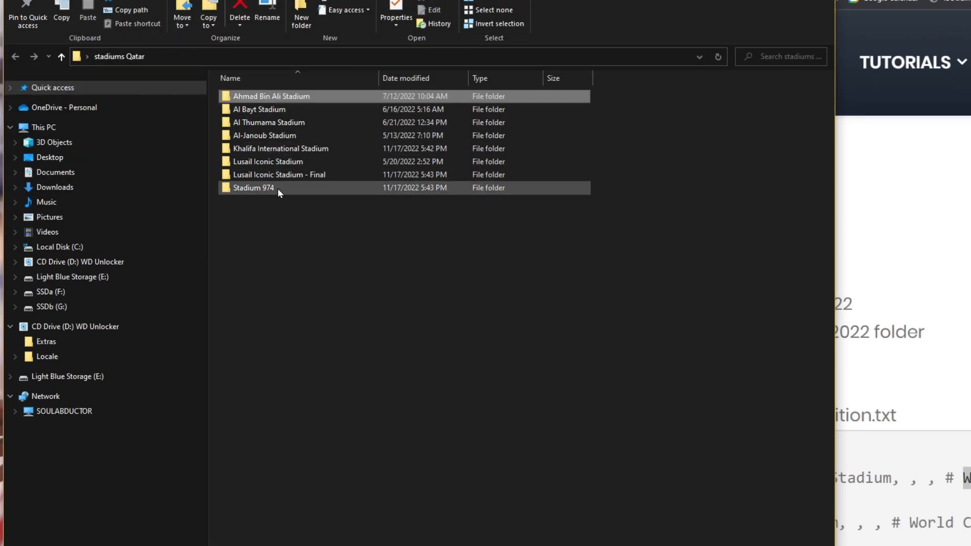
shift+click(270, 189)
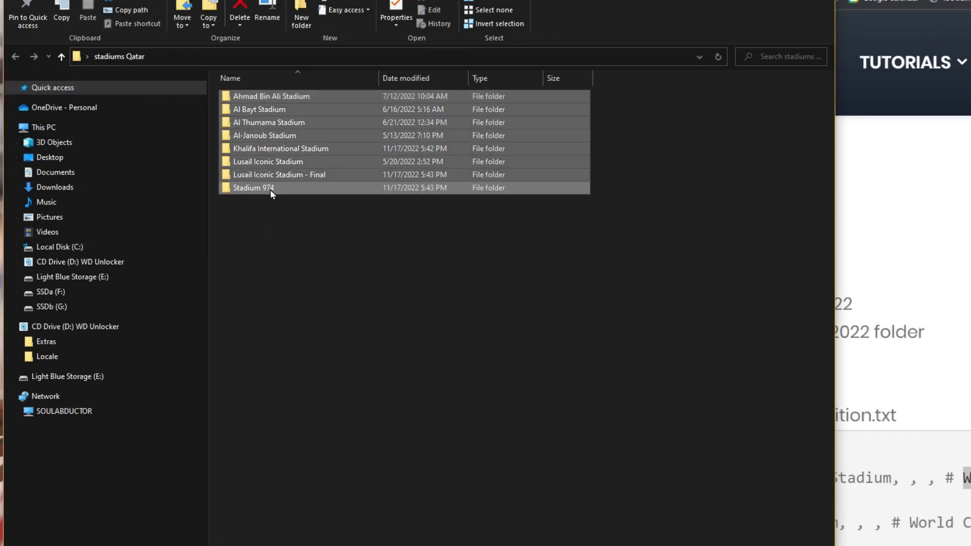
right_click(270, 190)
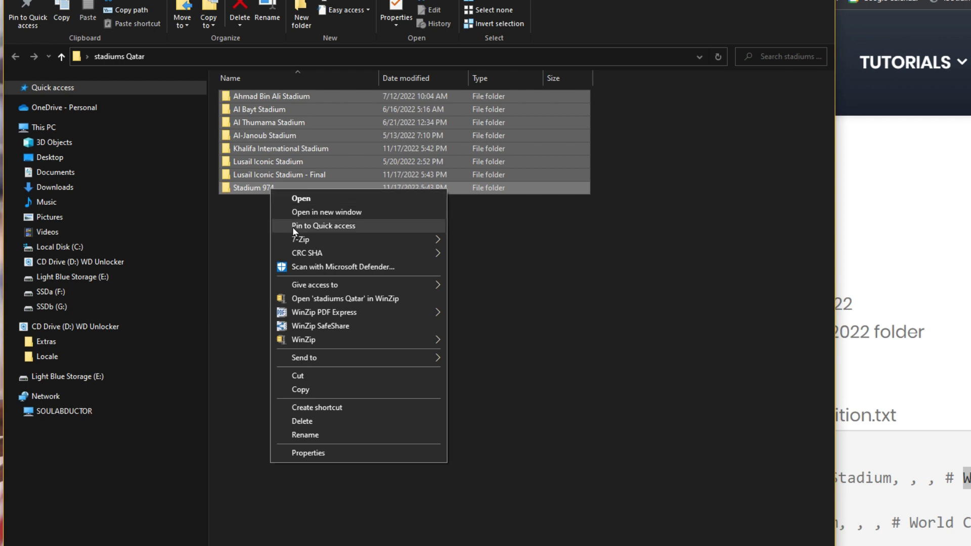
click(299, 390)
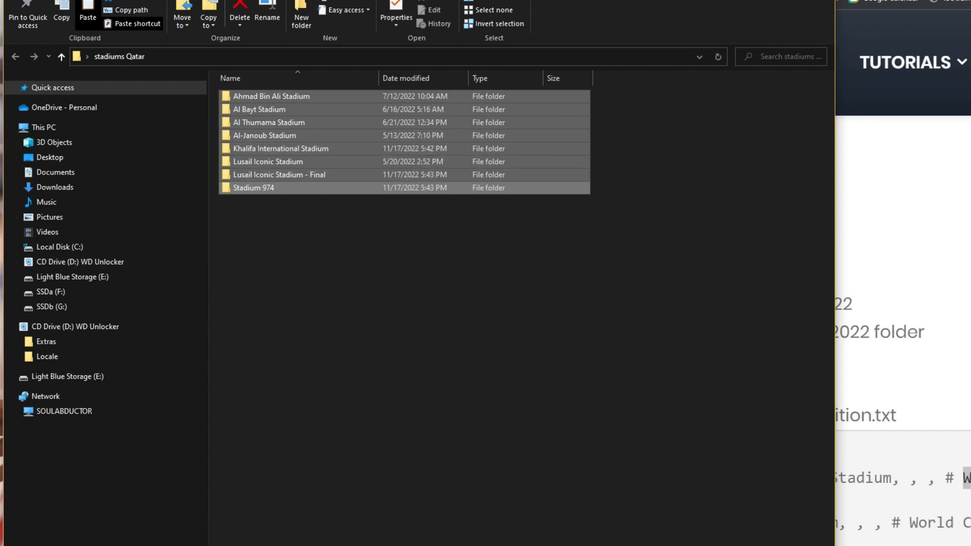
Step: Paste the copied stadium folders into the FIFA World Cup 2022 folder inside stadium-server
click(766, 1)
click(48, 471)
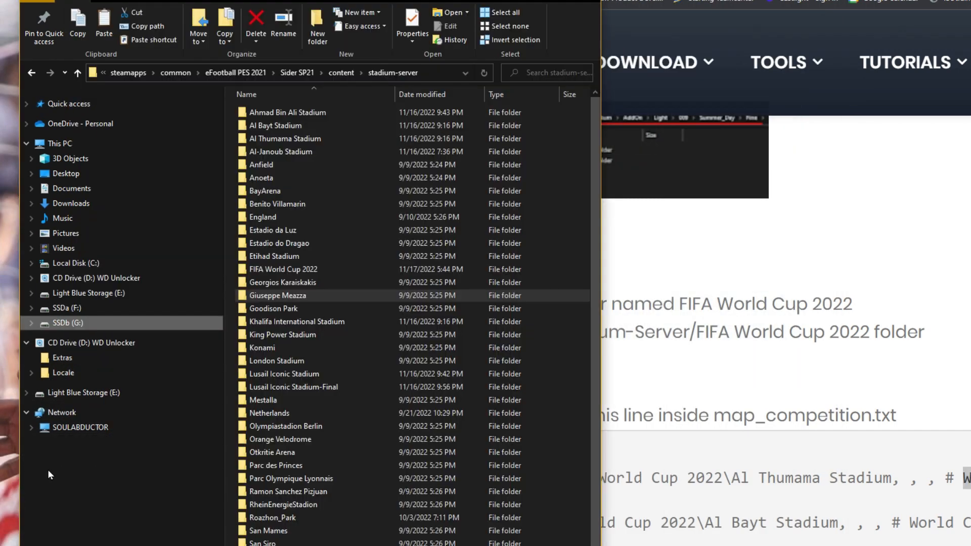
double_click(289, 268)
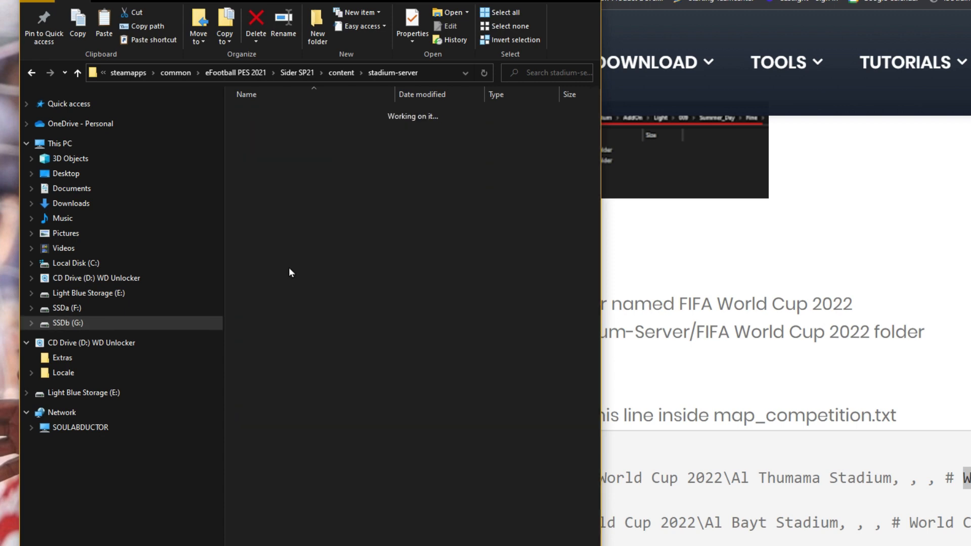
right_click(357, 168)
click(387, 255)
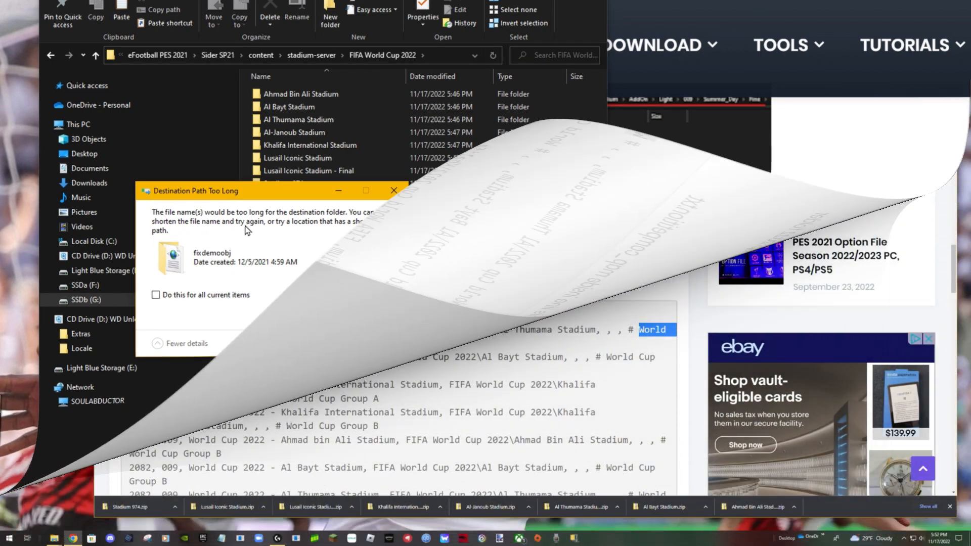
Step: Copy the web page's entire map_competition.txt block, from "# World Cup 2022 Stadiums" through the World Cup Final line, and minimize the browser
click(133, 314)
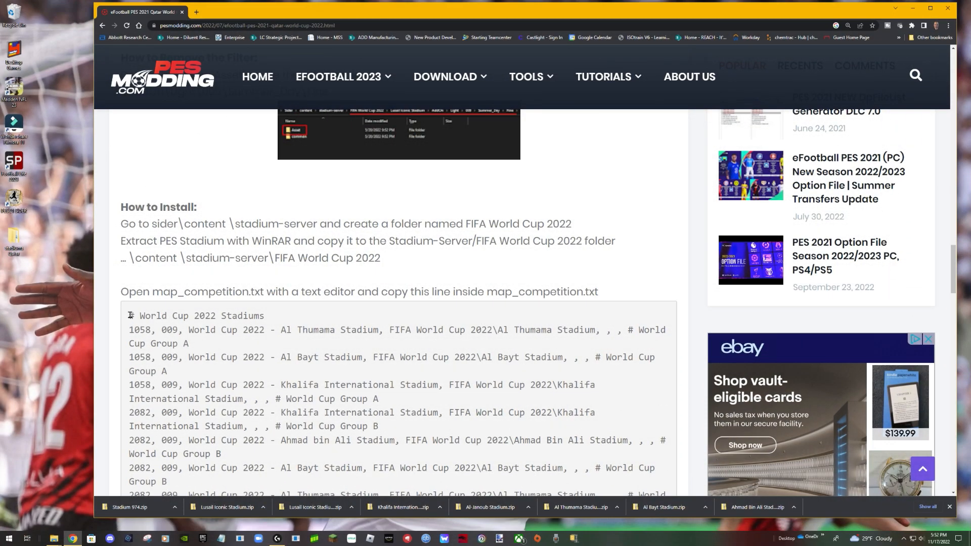
drag(131, 315, 356, 342)
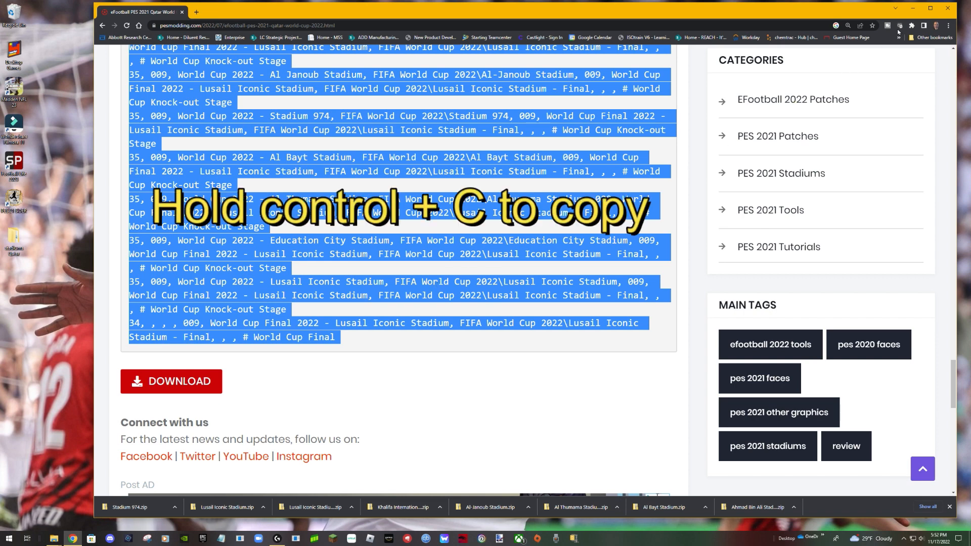
click(913, 9)
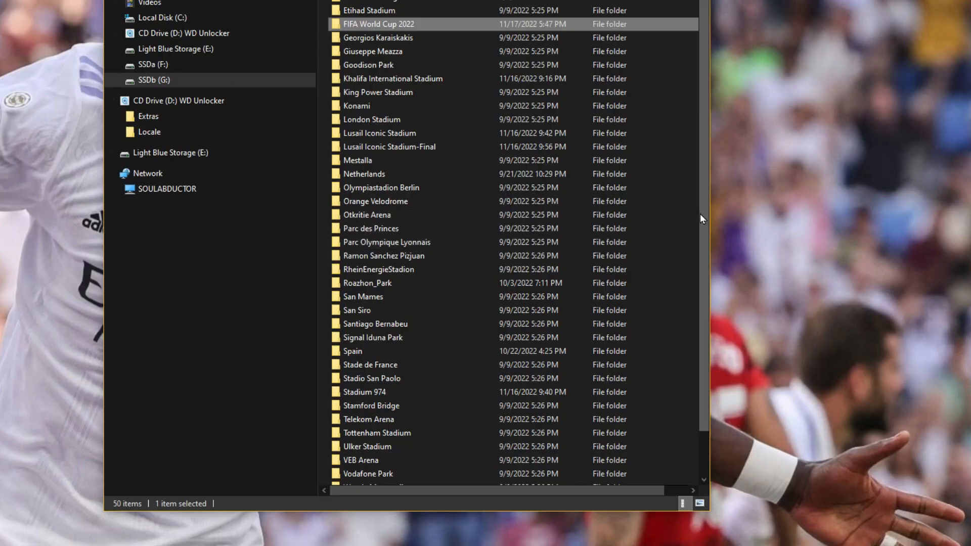
Step: Open the map_competitions text file from the stadium-server folder and locate its "# World Cup 2022 Stadiums" section
drag(702, 215, 712, 302)
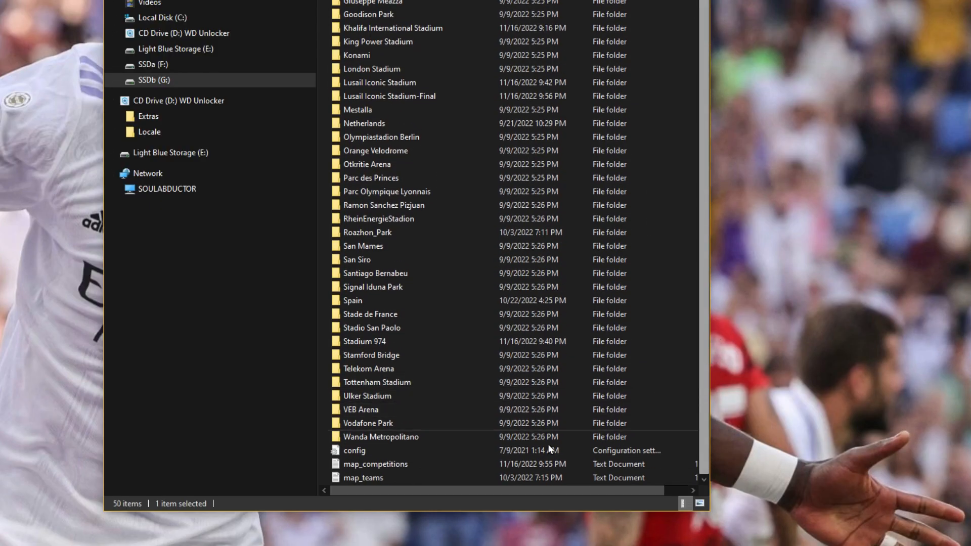
double_click(390, 464)
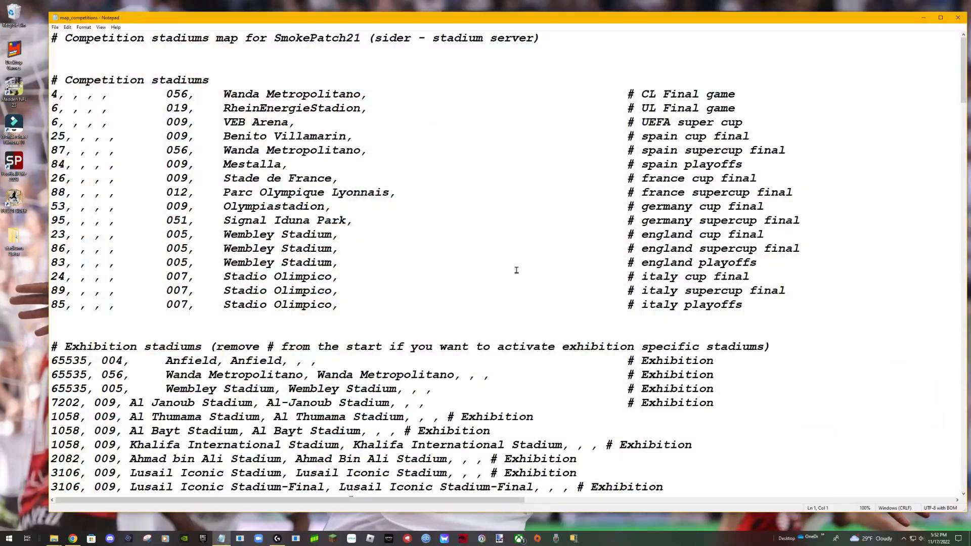
scroll(533, 219, down, 6)
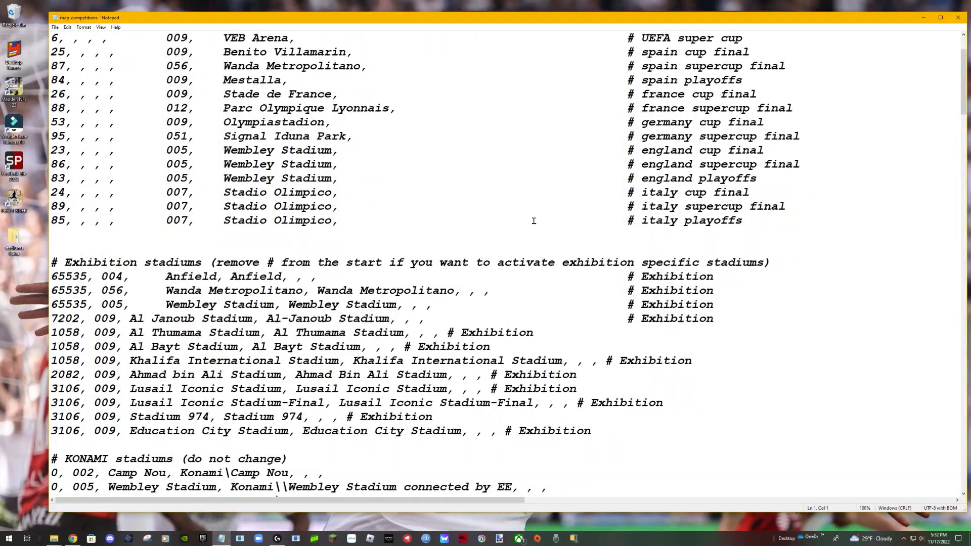
scroll(534, 221, down, 5)
scroll(533, 222, down, 20)
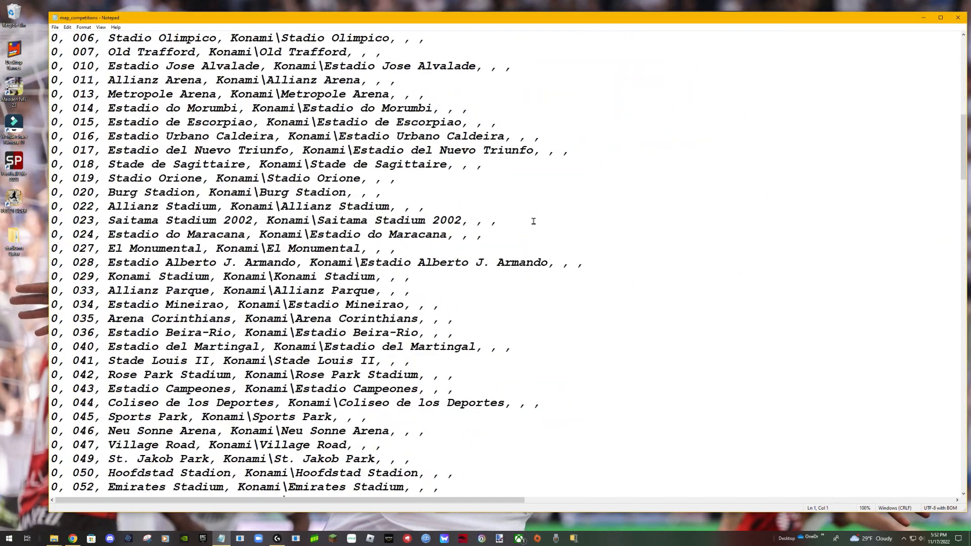
scroll(534, 224, down, 20)
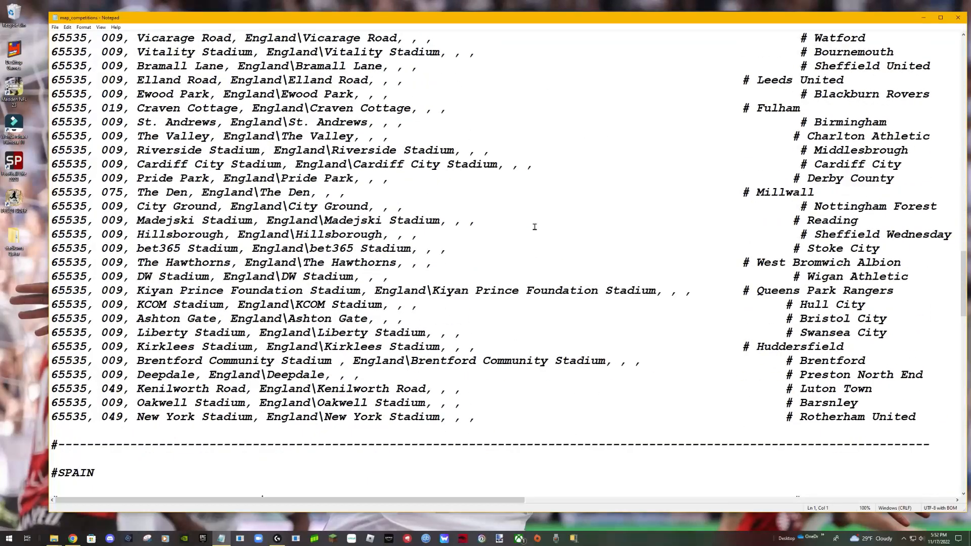
scroll(535, 233, down, 5)
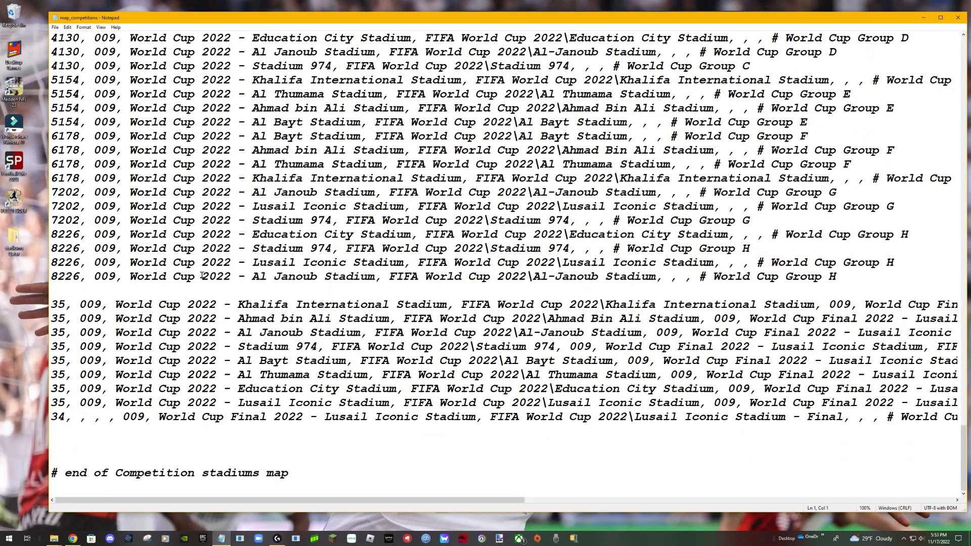
scroll(341, 338, up, 6)
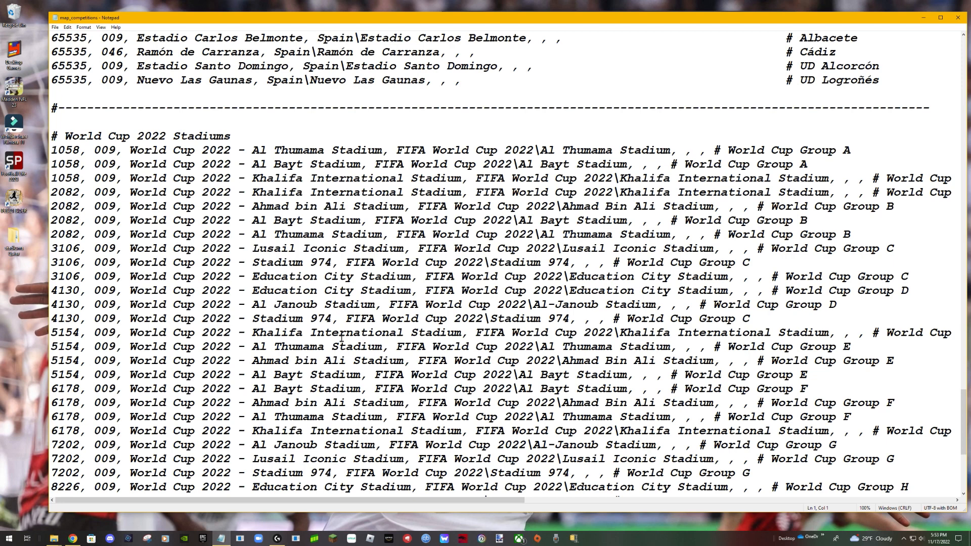
scroll(341, 338, down, 1)
scroll(342, 338, up, 1)
Step: Replace the existing World Cup 2022 Stadiums section, through the World Cup Final line, with the block copied from the web page
click(52, 125)
drag(52, 136, 351, 414)
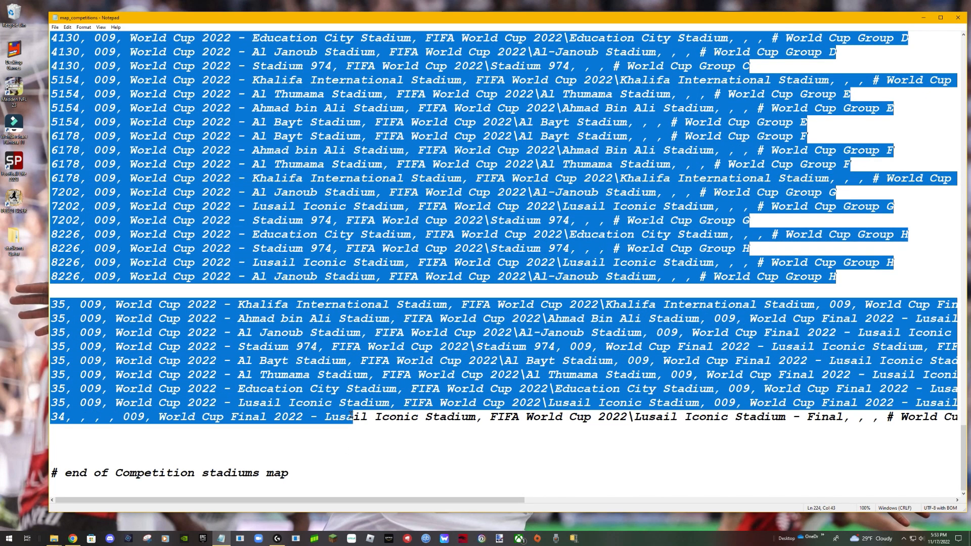
drag(352, 415, 447, 434)
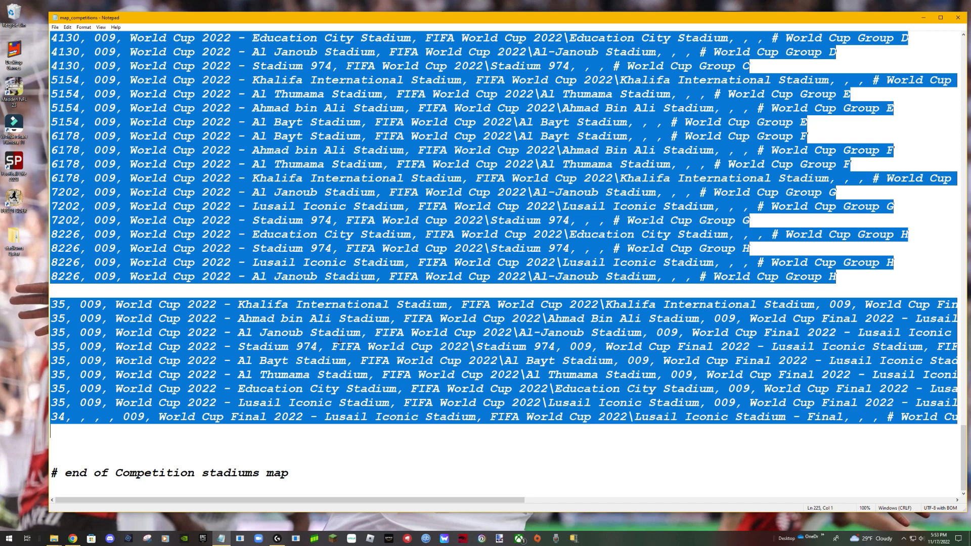
right_click(163, 135)
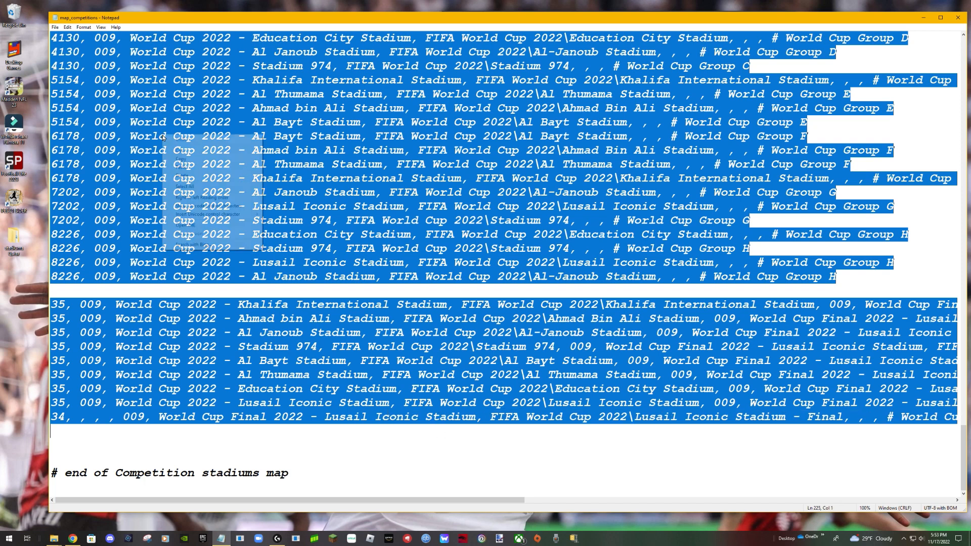
click(184, 168)
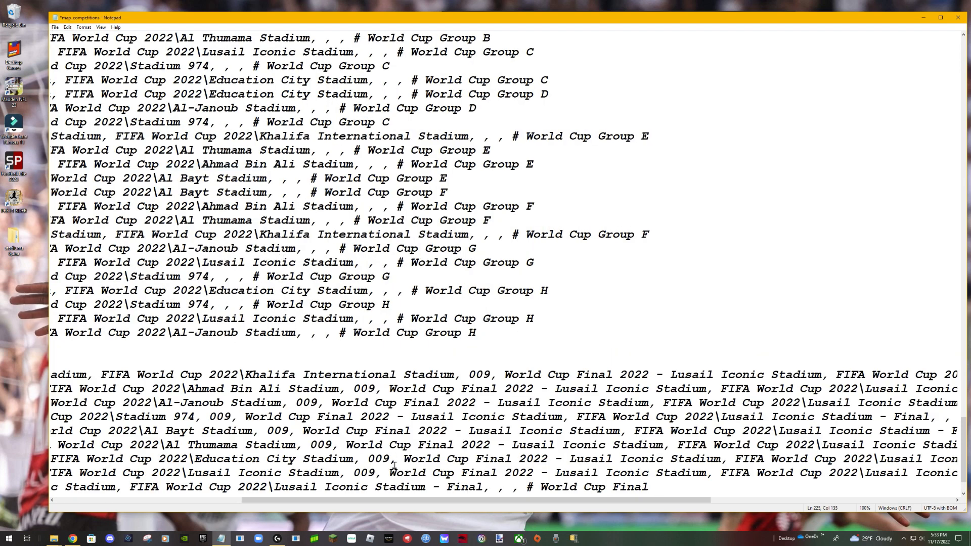
Step: Check the pasted World Cup stadium lines, then save and close map_competitions
drag(387, 503, 199, 503)
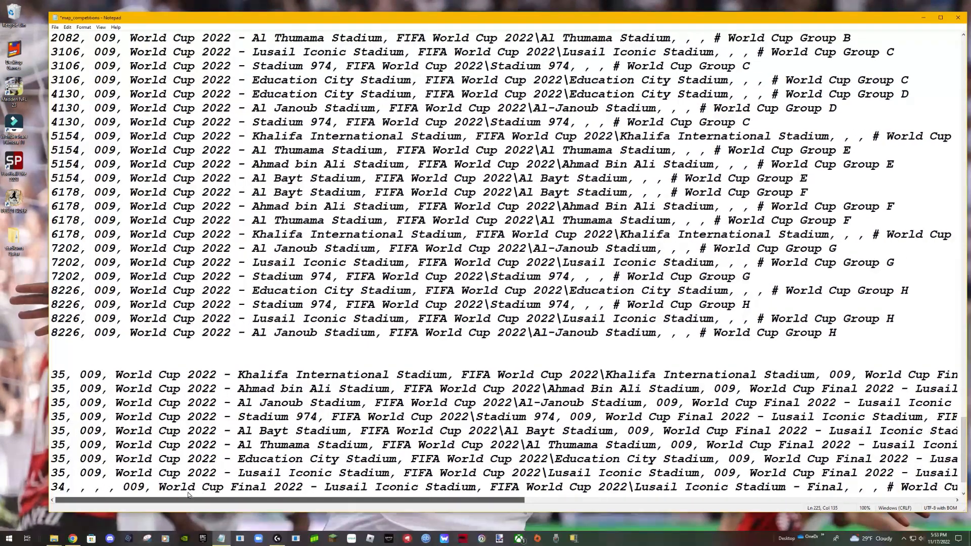
scroll(334, 352, up, 6)
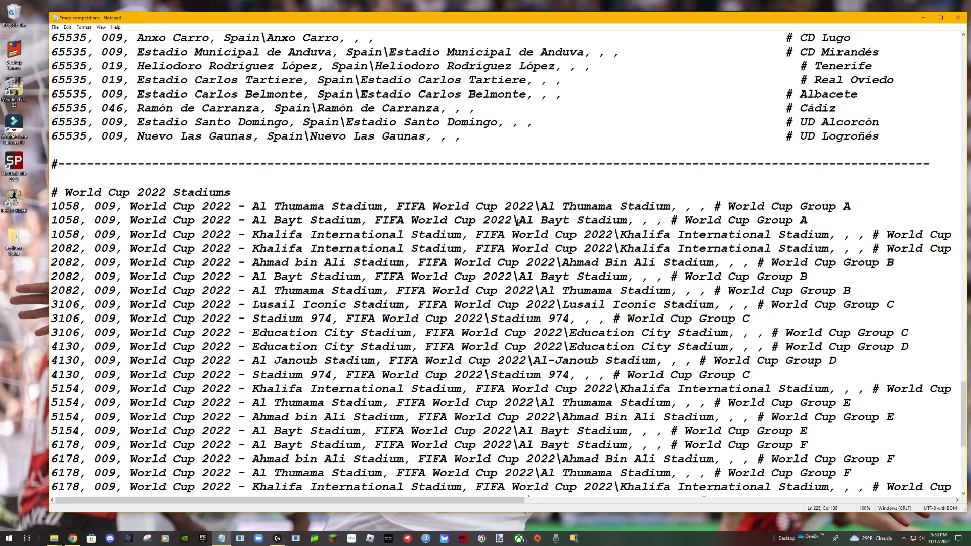
scroll(403, 275, down, 7)
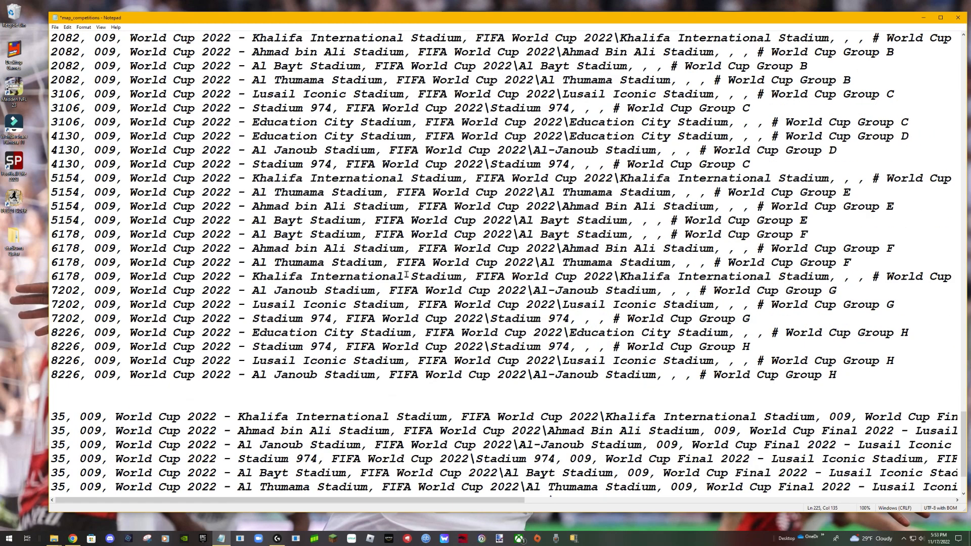
scroll(406, 275, up, 9)
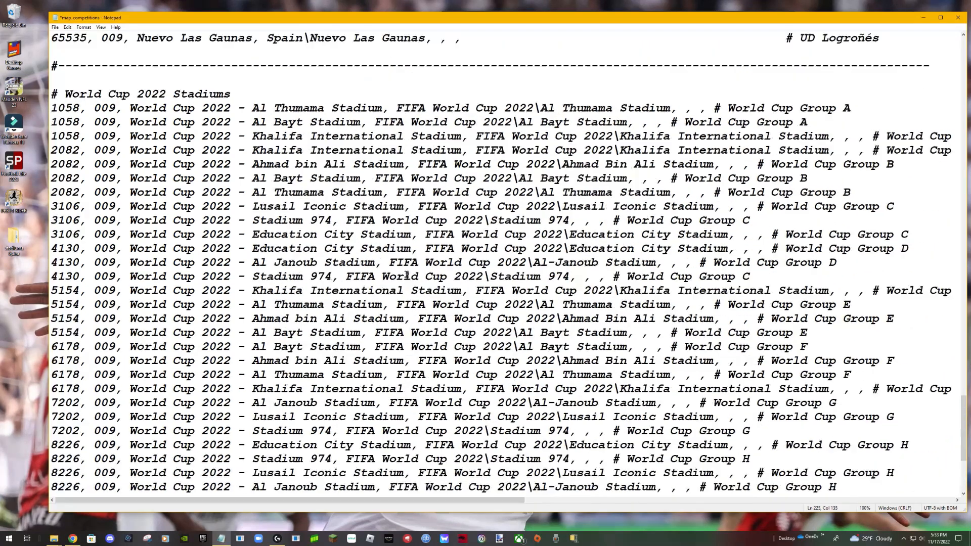
click(54, 28)
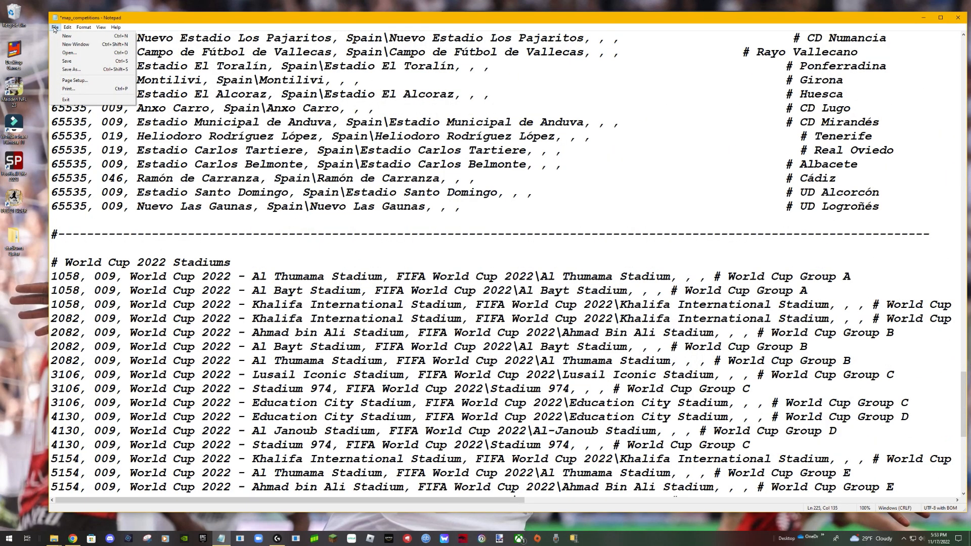
click(66, 62)
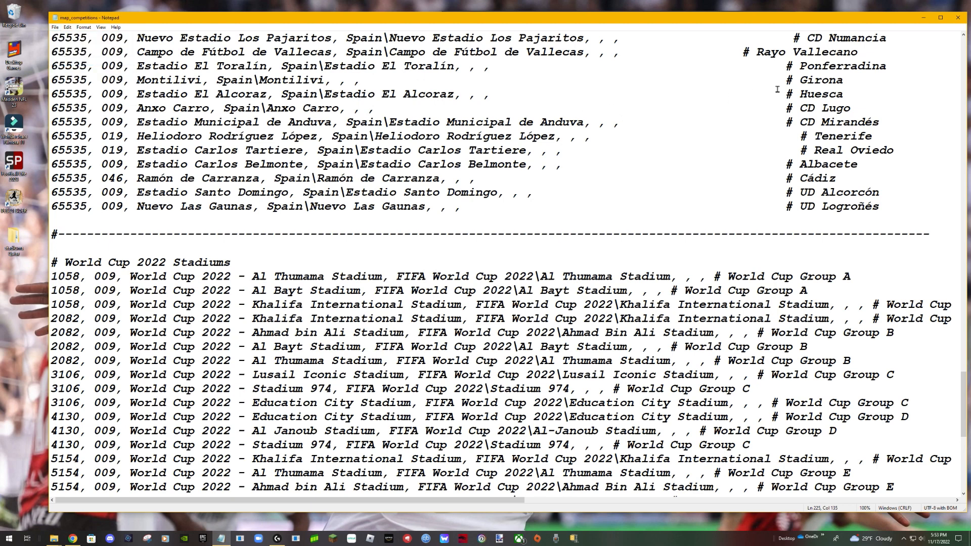
click(959, 19)
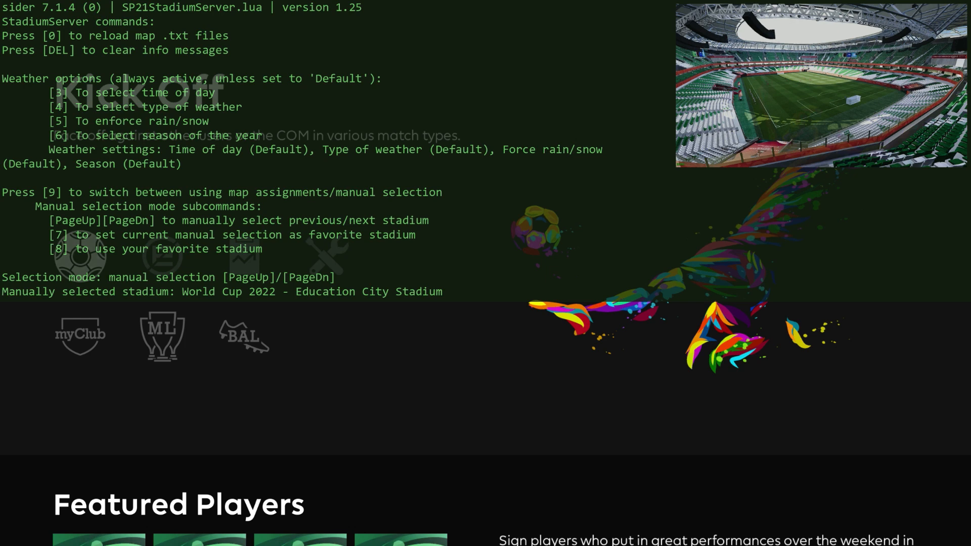
Step: Browse the World Cup 2022 stadiums through the in-game stadium server's manual selection, ending on World Cup Final 2022 - Lusail Iconic Stadium
key(Page_Down)
key(Page_Down)
key(Page_Down)
key(Page_Down)
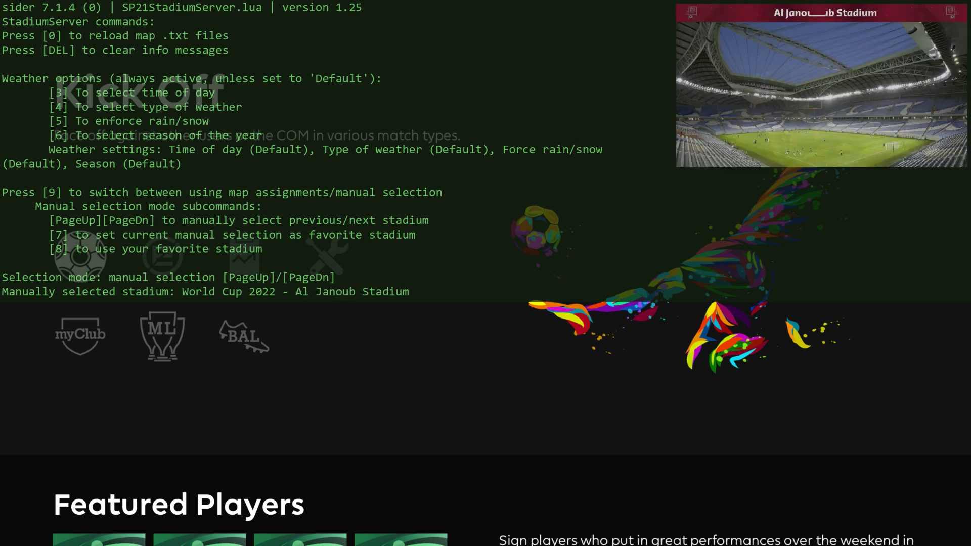
key(Page_Down)
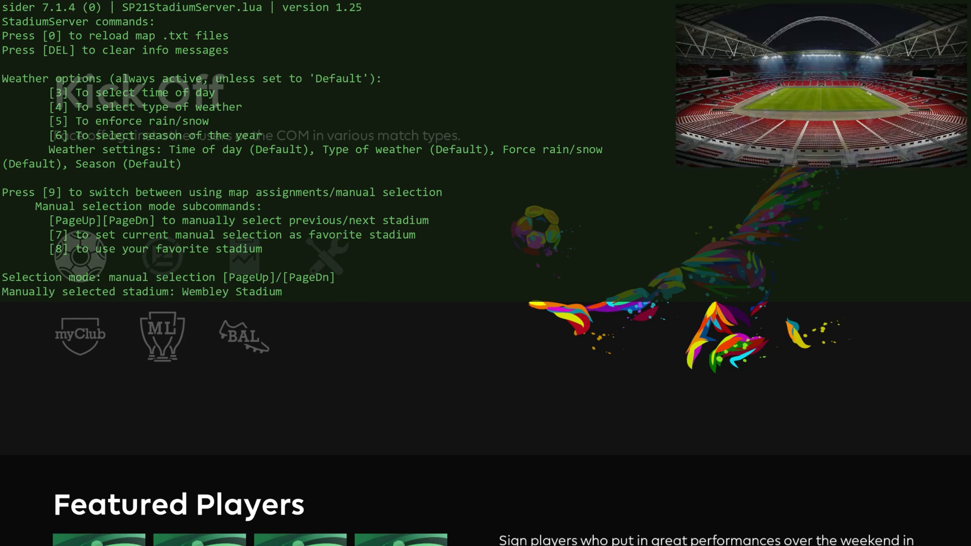
key(Page_Up)
key(Page_Up)
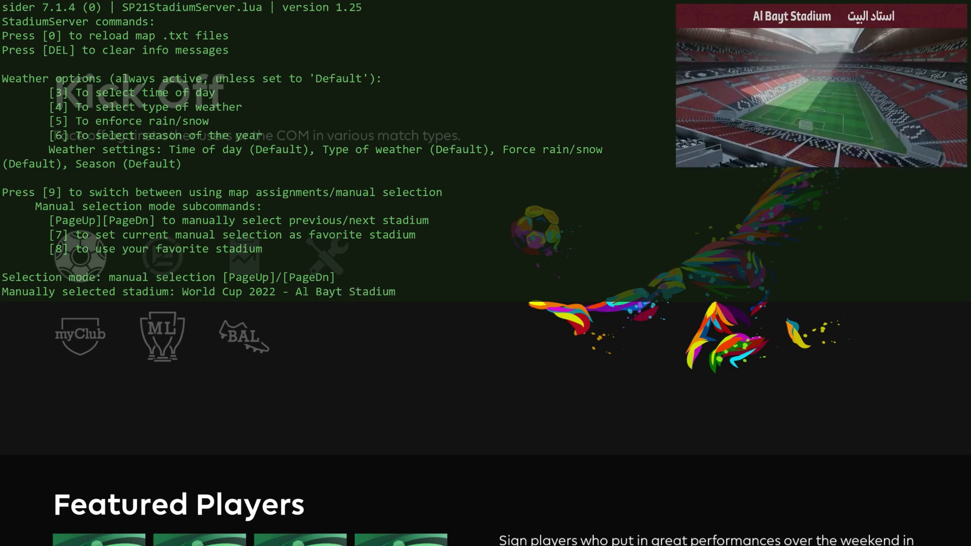
key(Page_Up)
key(Page_Up)
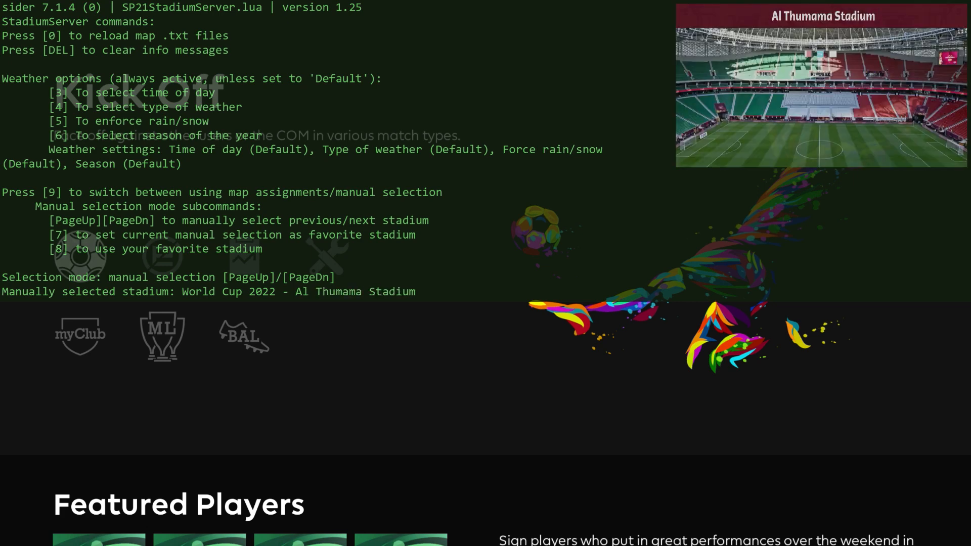
key(Page_Up)
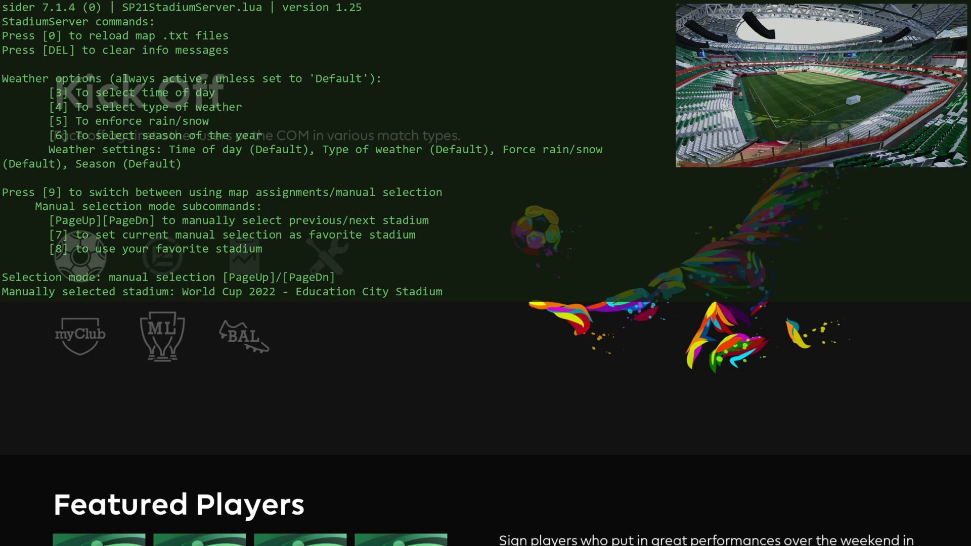
key(Page_Up)
key(Page_Up)
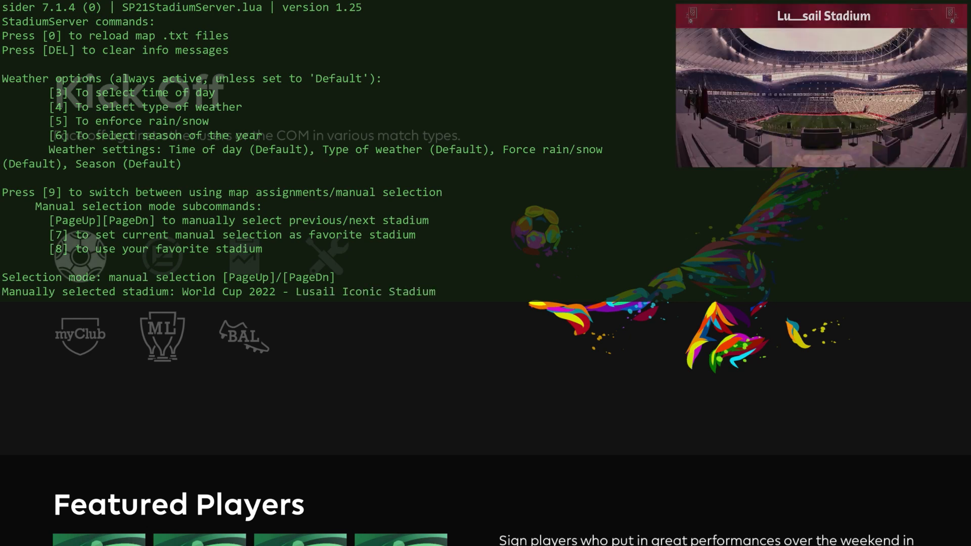
key(Page_Up)
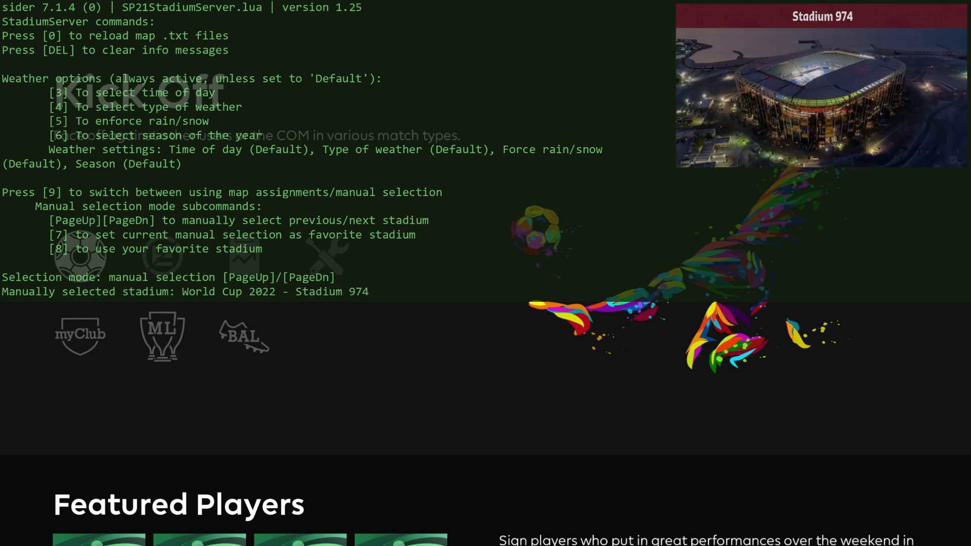
key(Page_Down)
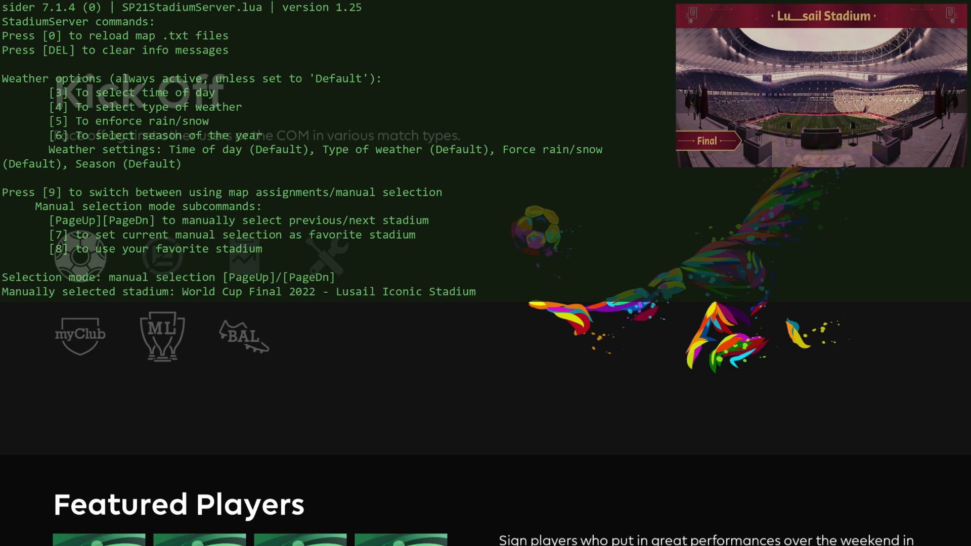
key(Page_Down)
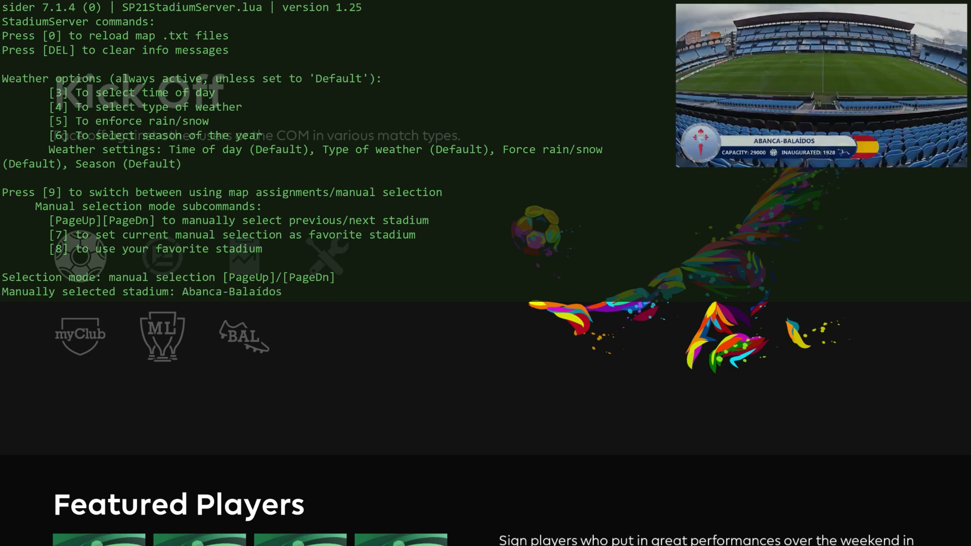
key(Page_Up)
key(Page_Up)
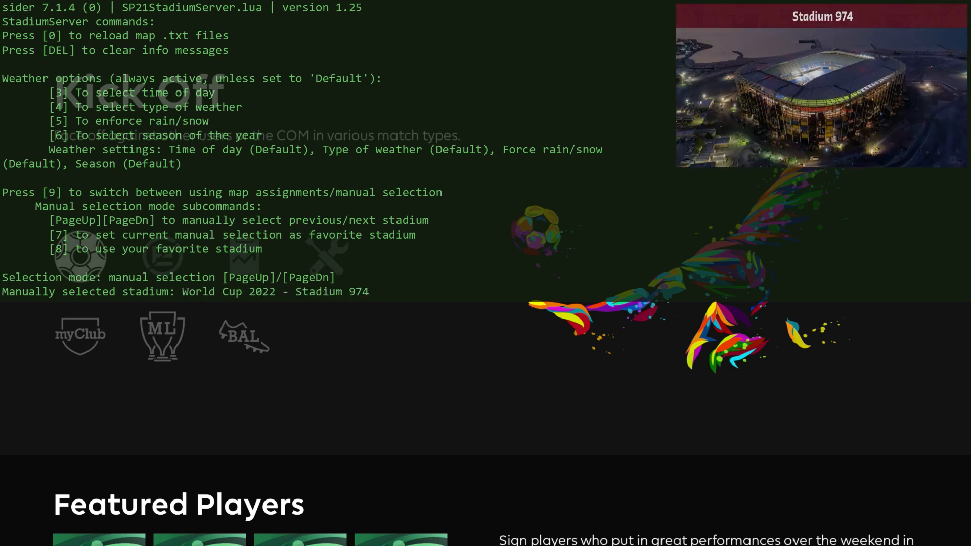
key(Page_Down)
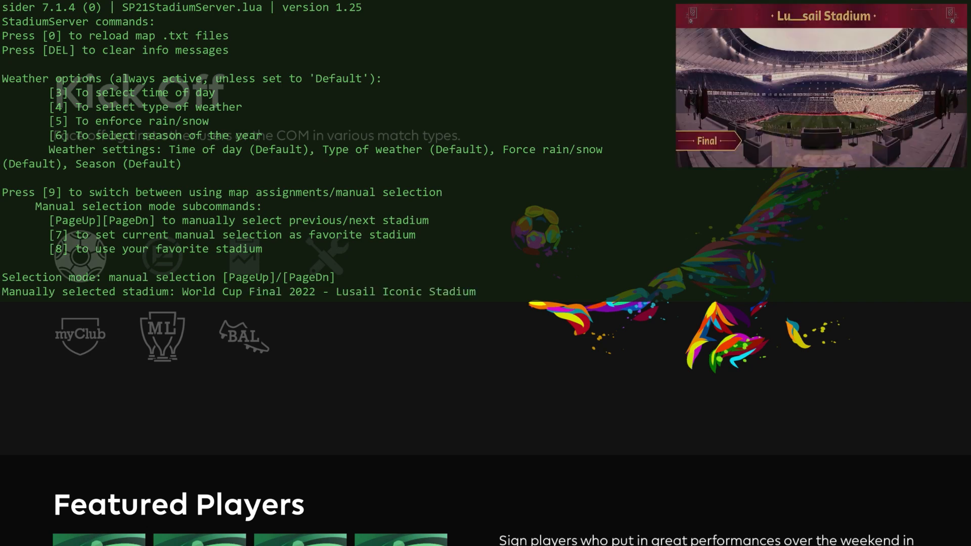